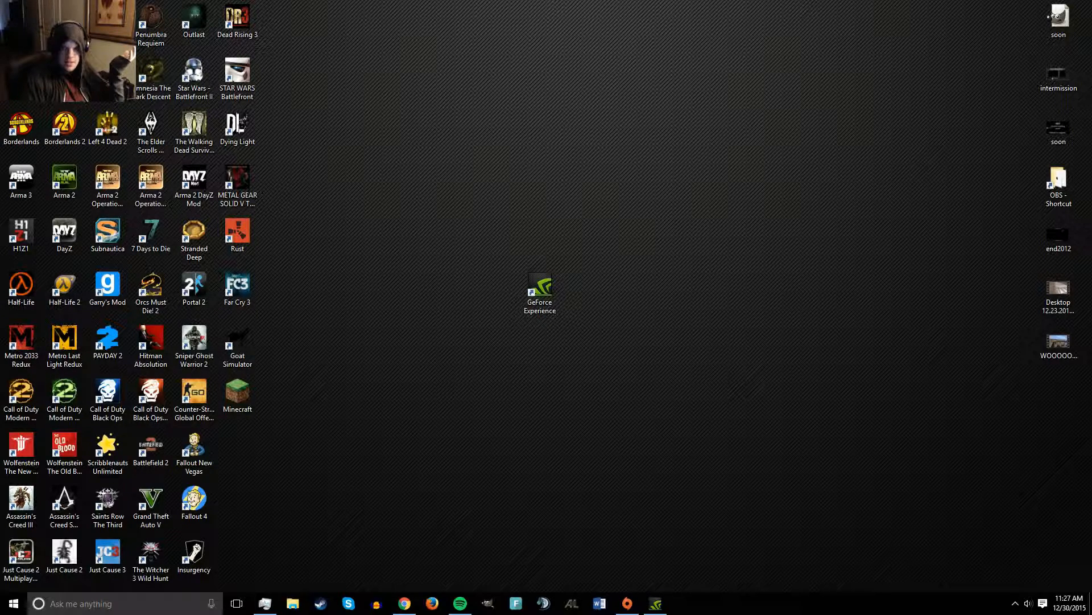
# Step: Open GeForce Experience and look through the Drivers, My Rig, SHIELD and Preferences pages
pyautogui.moveTo(1091, 148); pyautogui.dragTo(410, 1)
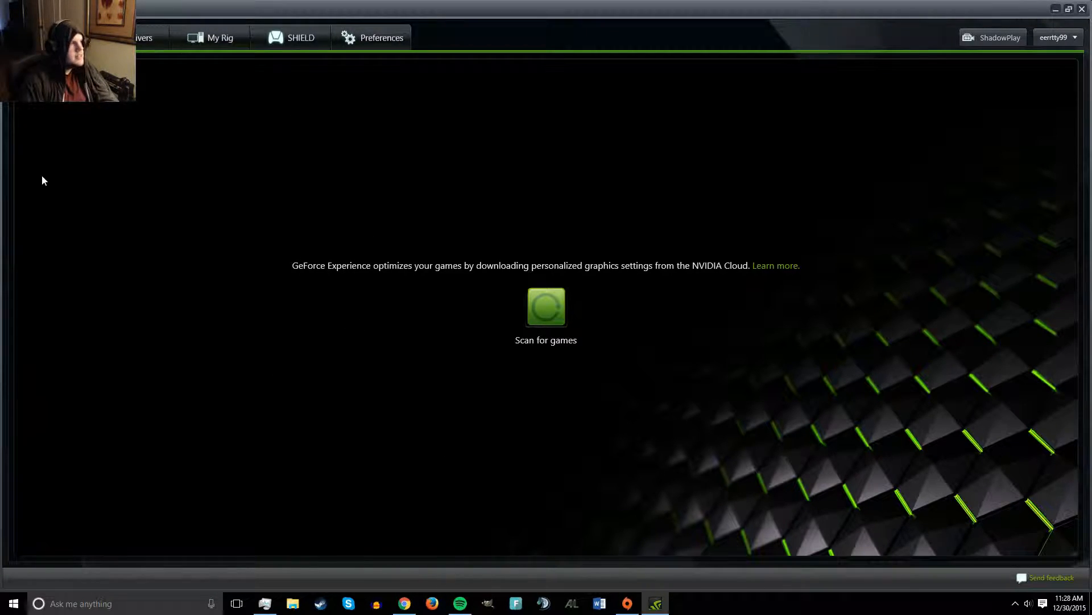
pyautogui.click(148, 48)
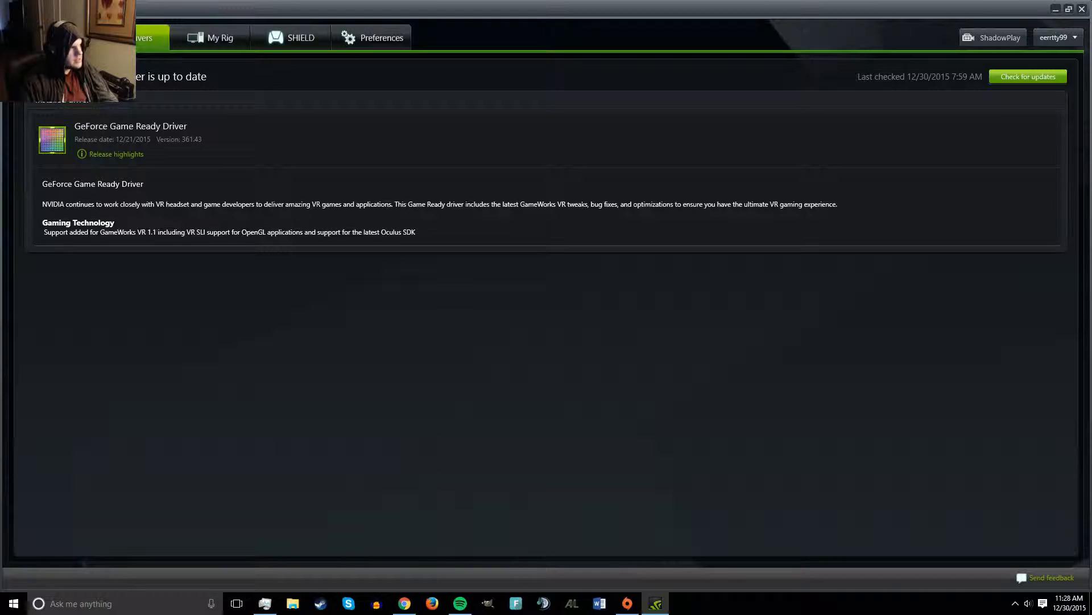
pyautogui.click(202, 38)
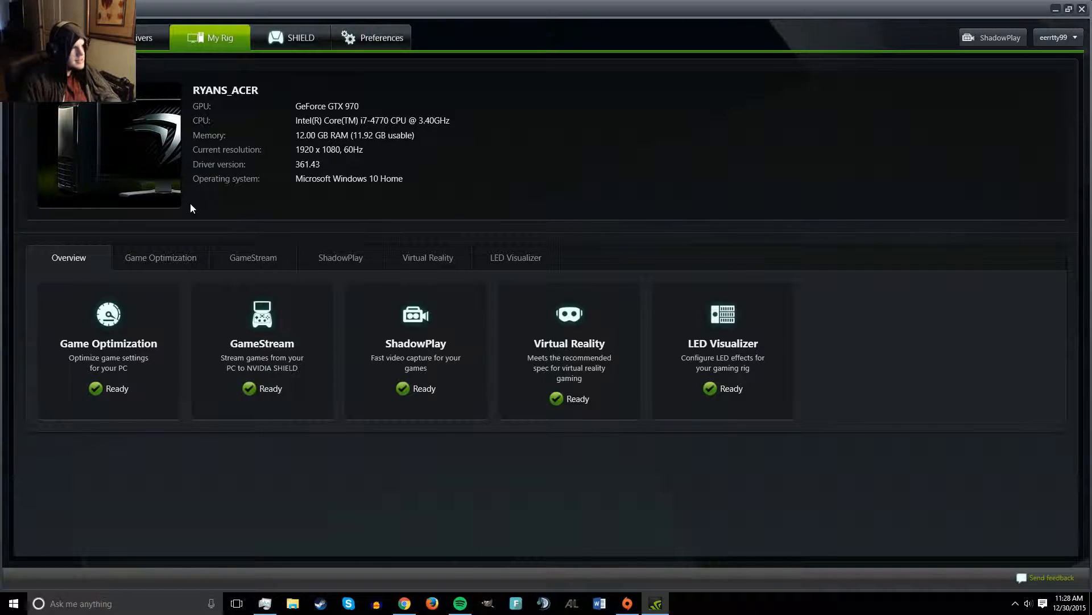
pyautogui.click(293, 39)
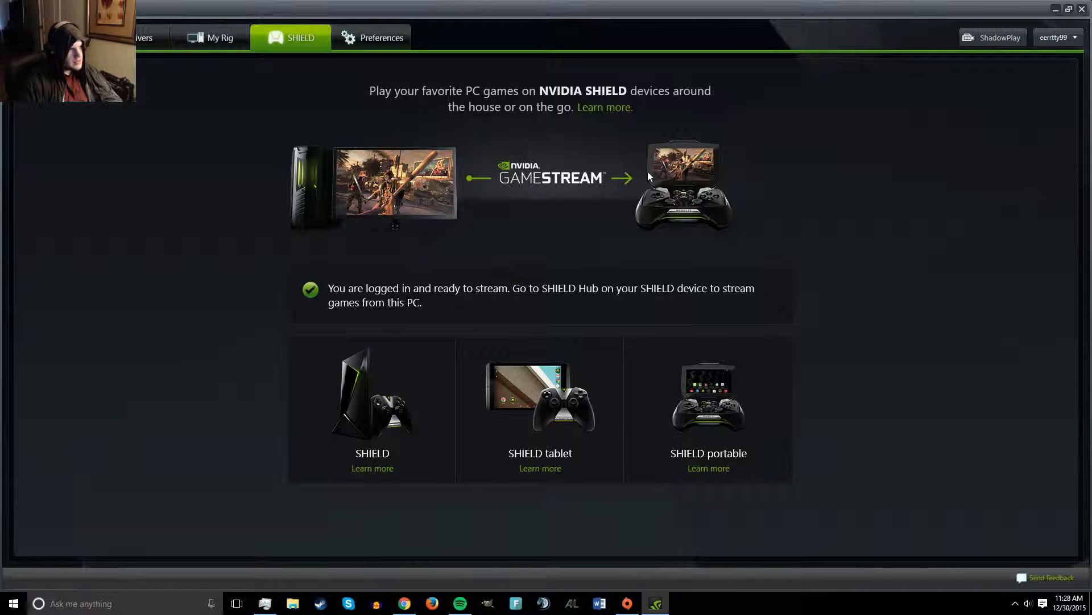
pyautogui.click(354, 40)
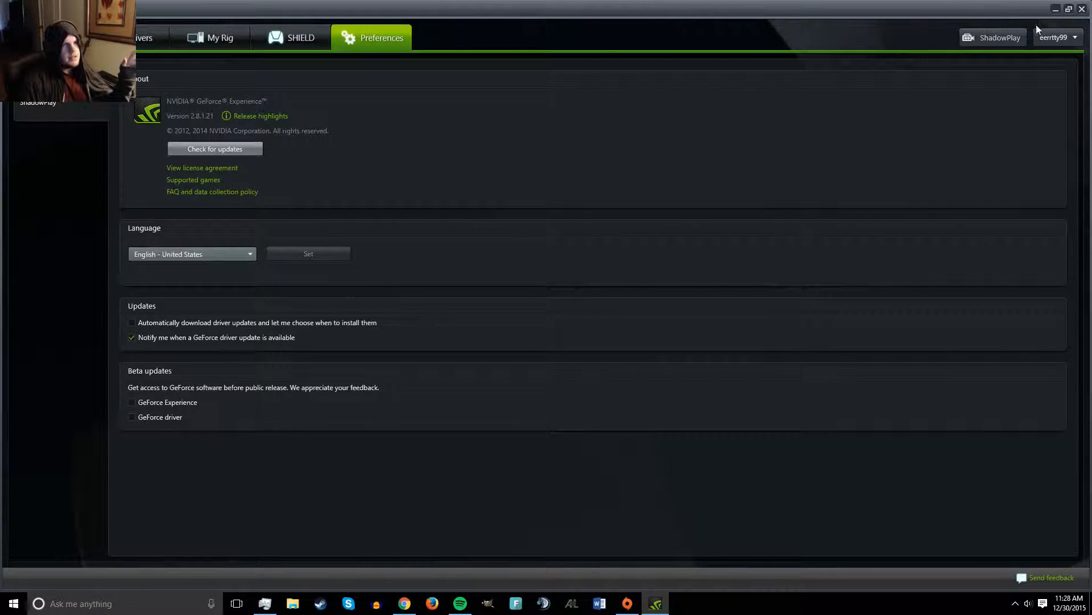
pyautogui.click(293, 37)
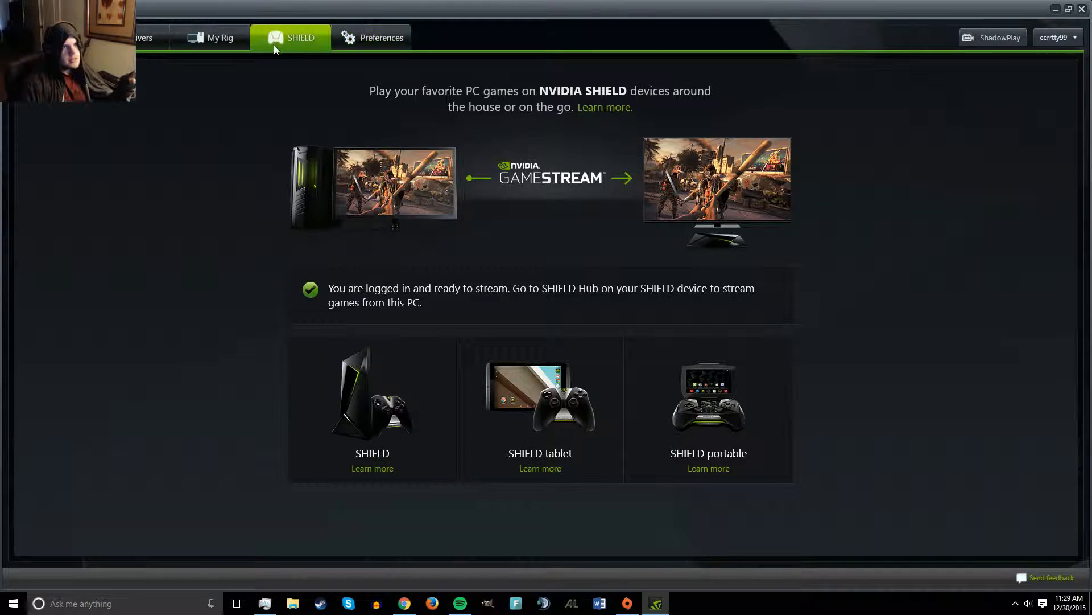
pyautogui.click(376, 38)
# Step: Open the ShadowPlay recording controls window and move it clear of the preferences settings
pyautogui.click(989, 39)
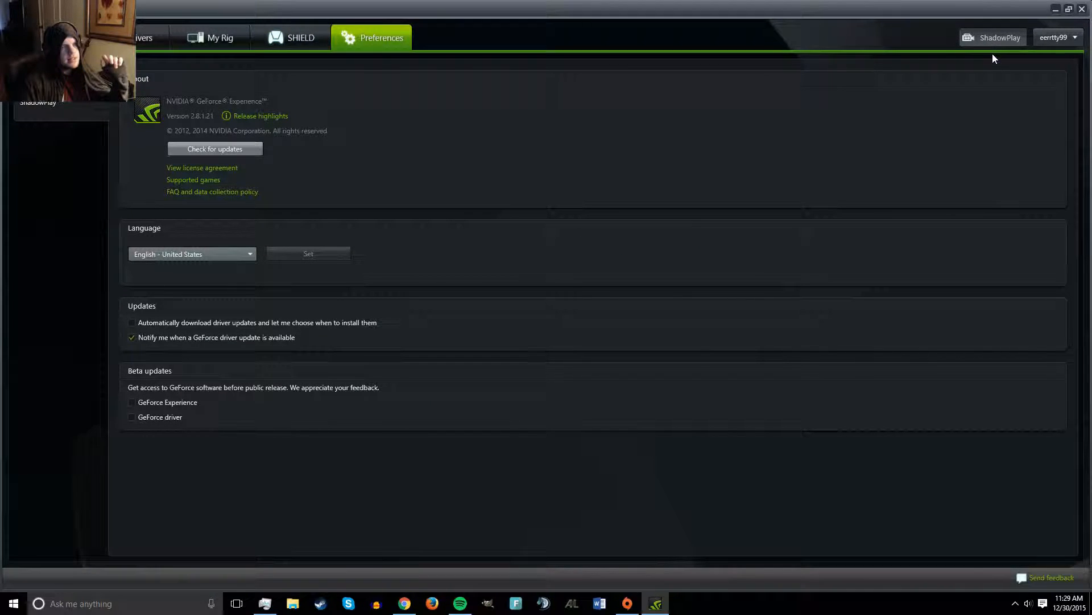
pyautogui.moveTo(588, 219); pyautogui.dragTo(691, 83)
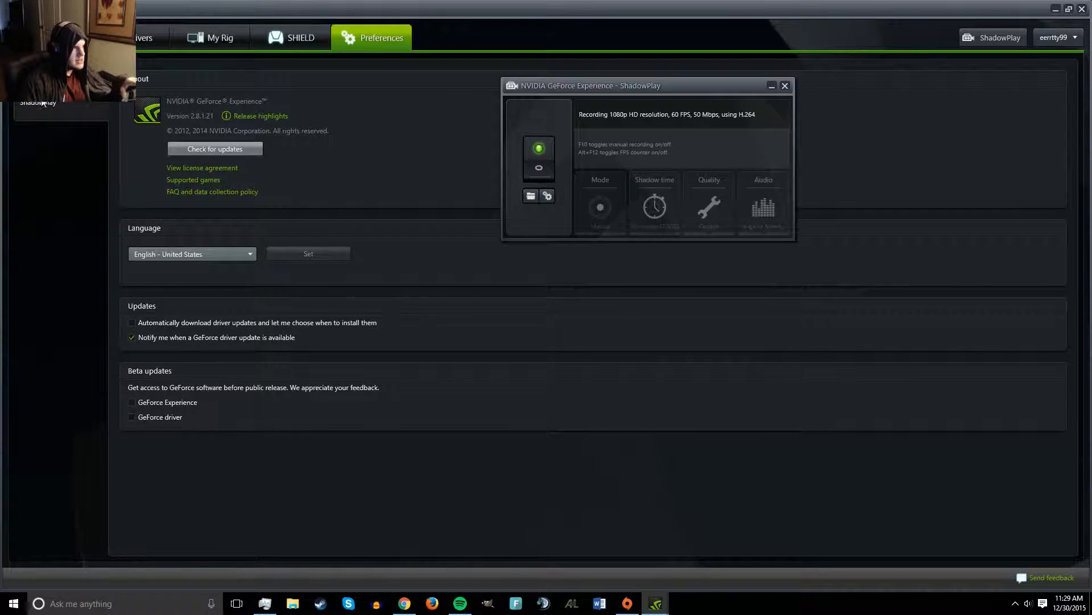
# Step: Review the game scan preferences and the ShadowPlay overlay, microphone, keyboard shortcut and recording location settings
pyautogui.click(52, 85)
pyautogui.click(50, 86)
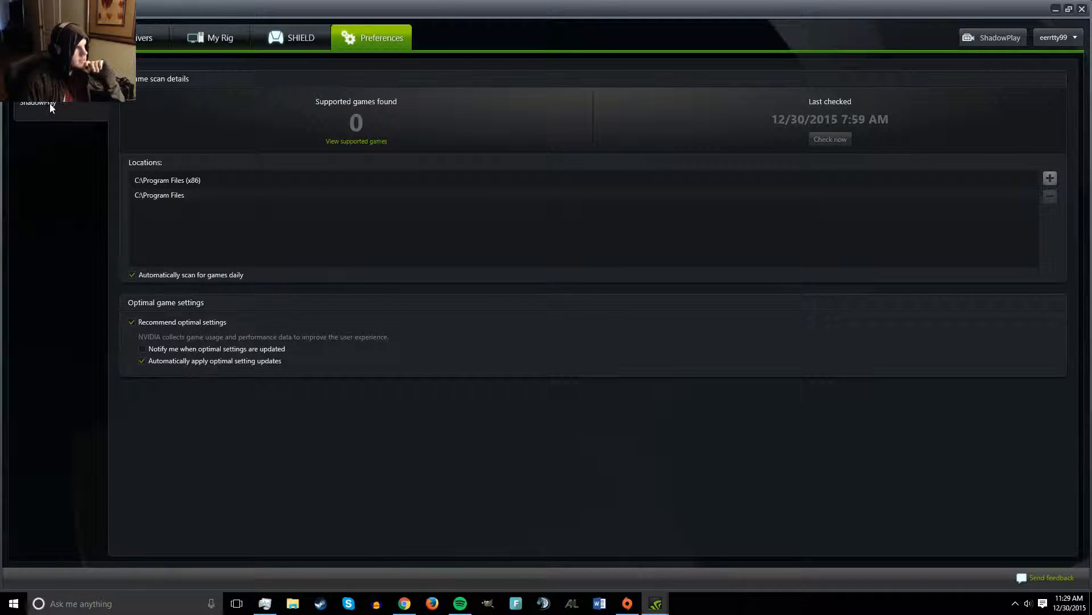
pyautogui.click(47, 103)
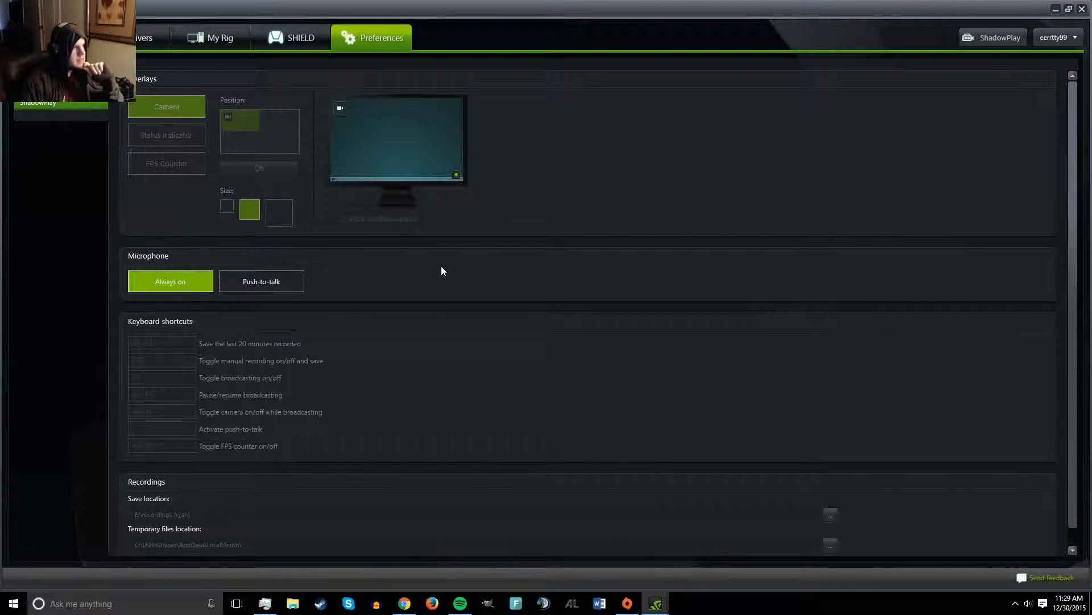
pyautogui.scroll(-1, 431, 259)
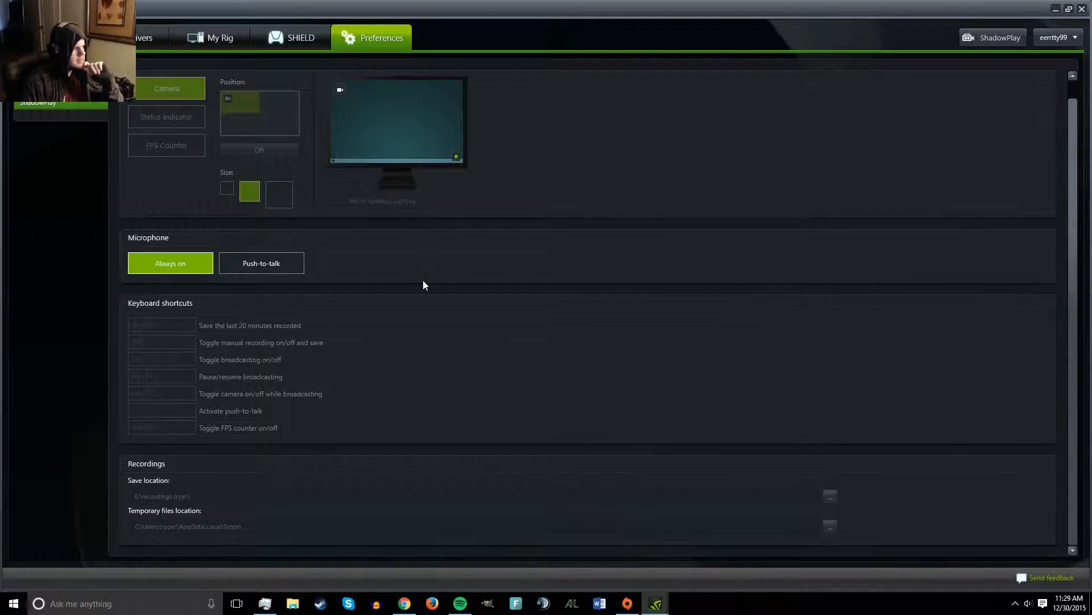
pyautogui.scroll(1, 407, 265)
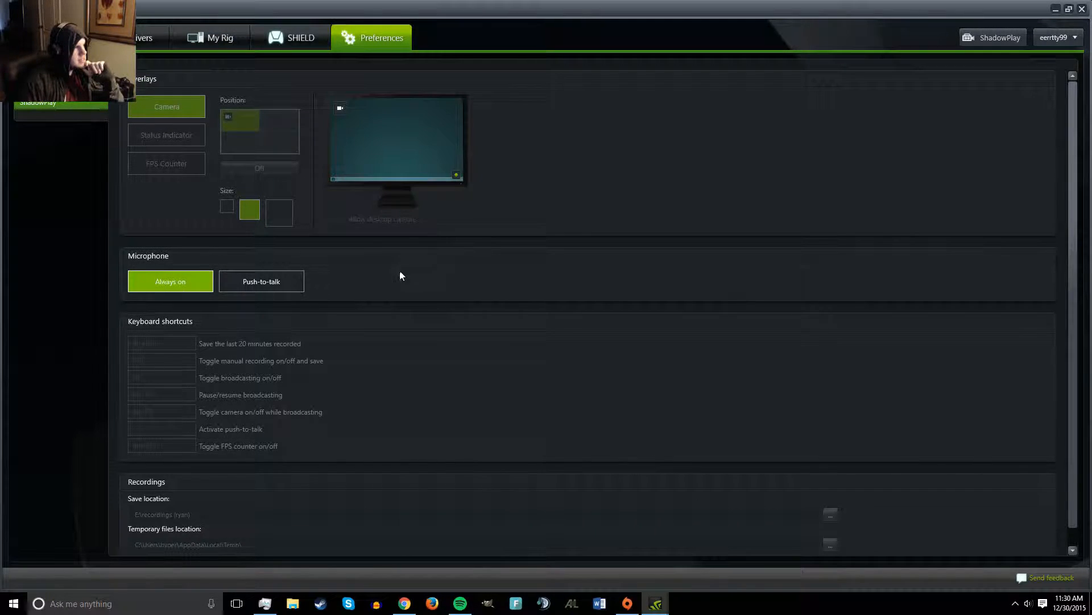
pyautogui.scroll(-1, 322, 494)
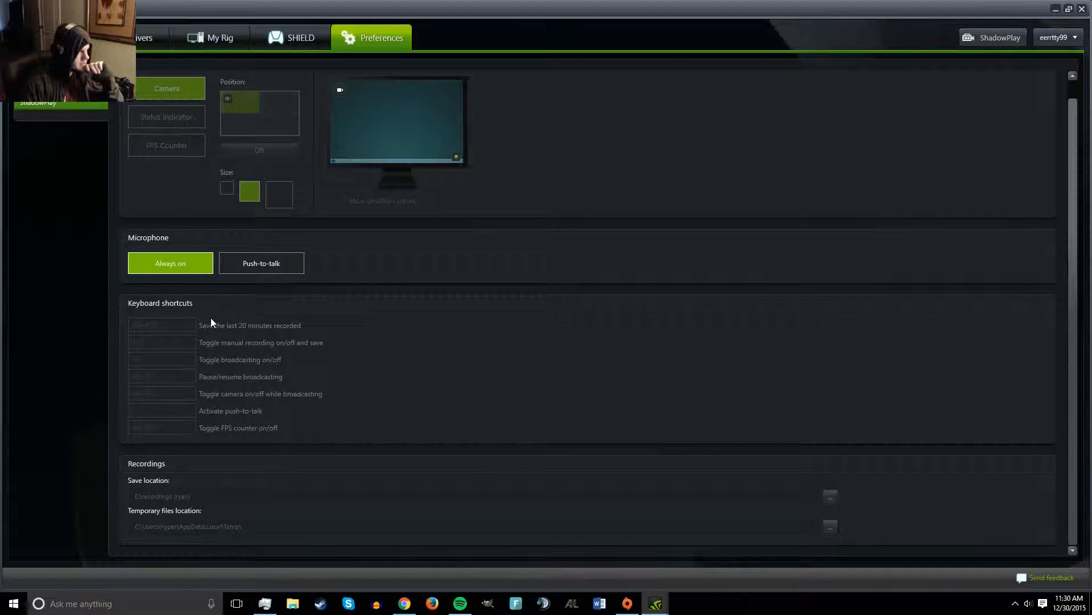
# Step: Bring the ShadowPlay window forward to examine its recording controls, and return to the main preferences window
pyautogui.moveTo(656, 602)
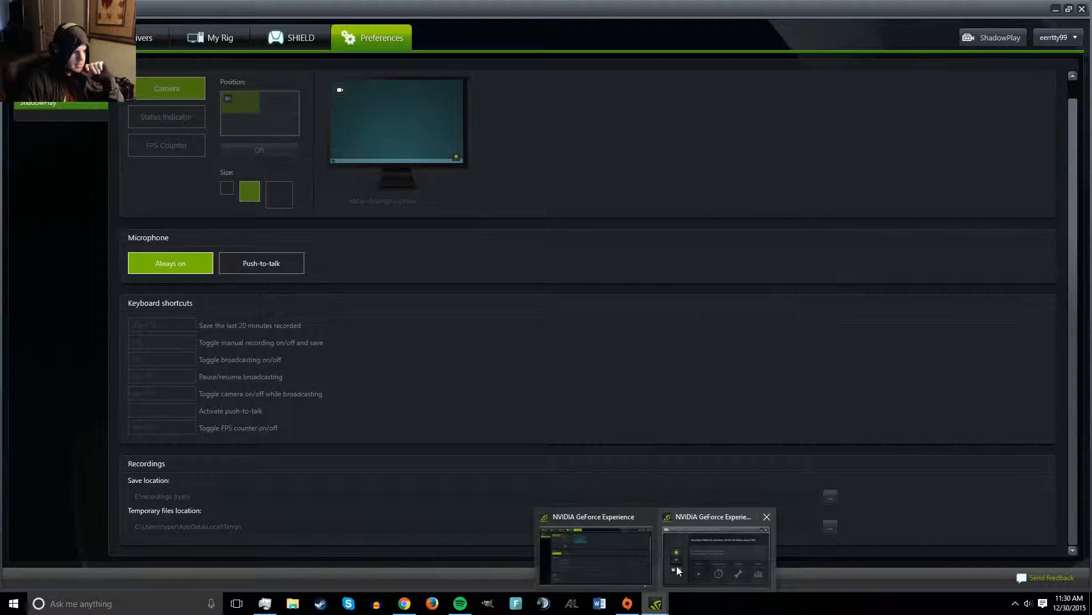
pyautogui.click(683, 565)
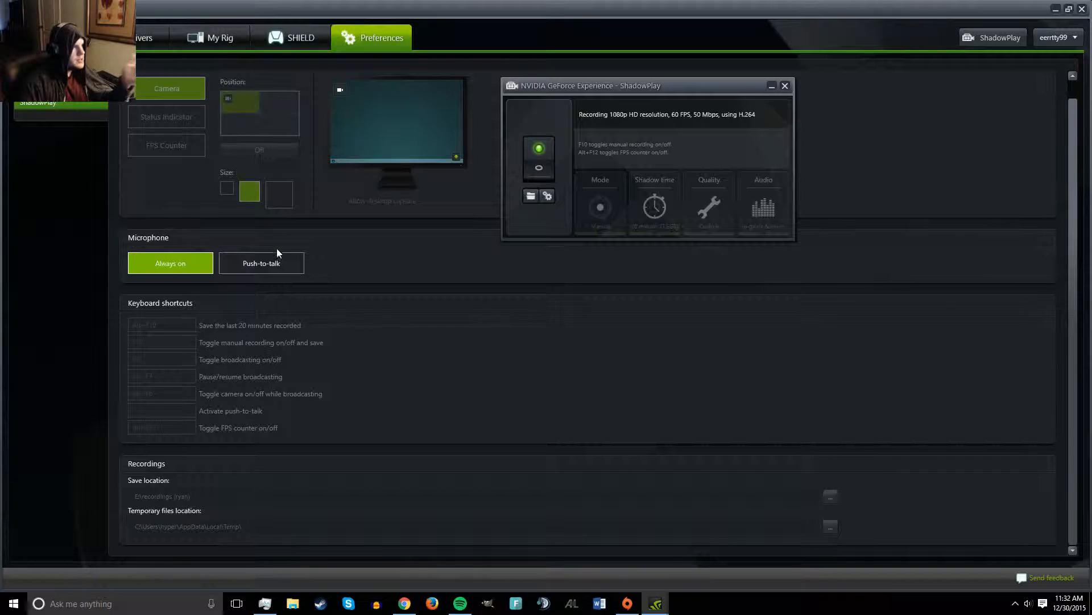
pyautogui.click(281, 204)
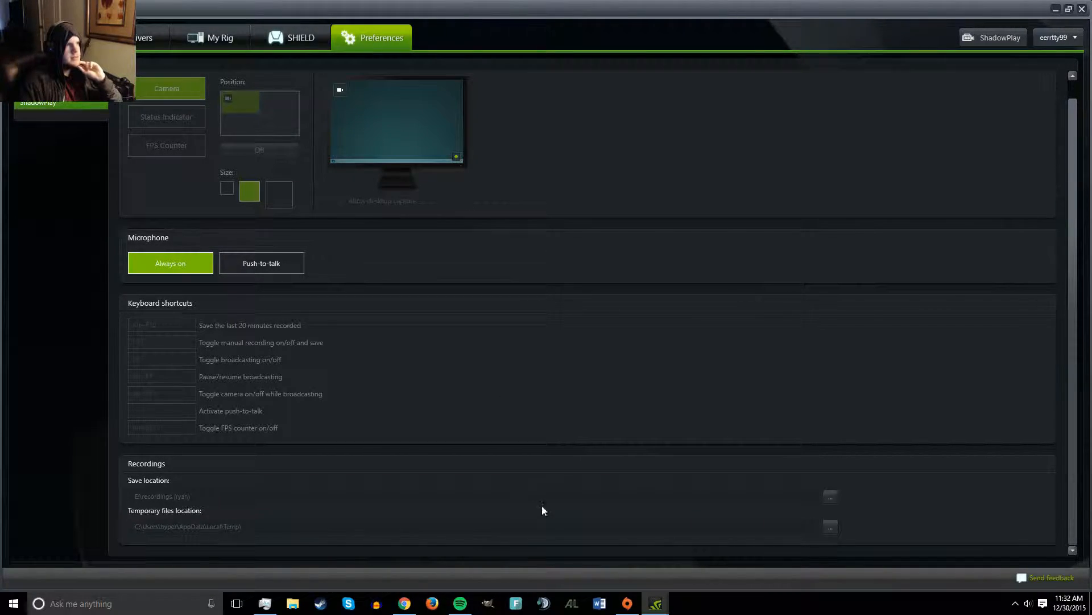
pyautogui.click(1052, 9)
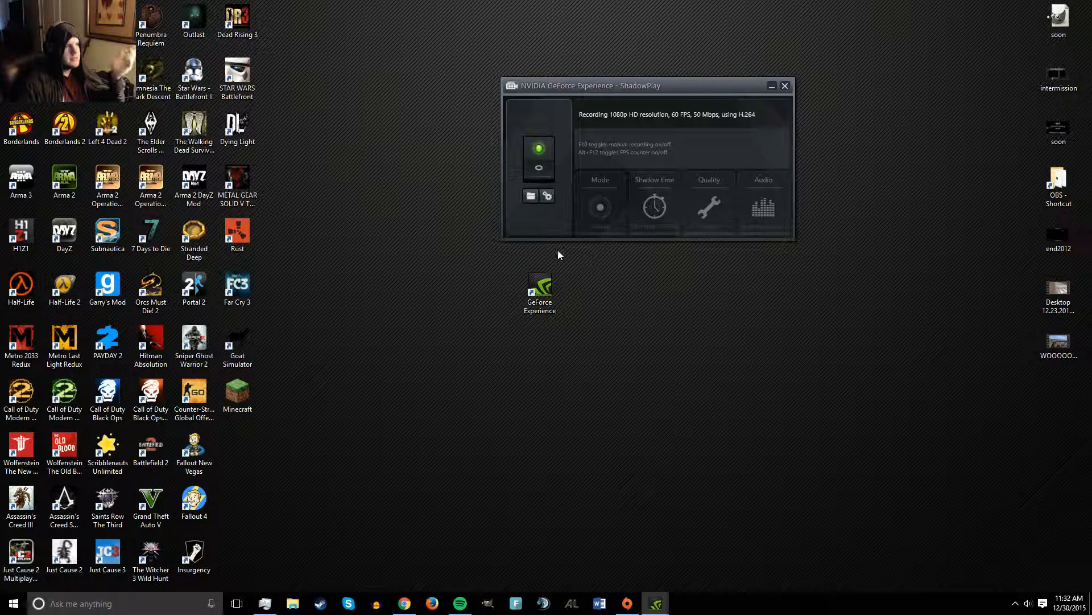
pyautogui.moveTo(1051, 428); pyautogui.dragTo(1073, 39)
pyautogui.click(1075, 41)
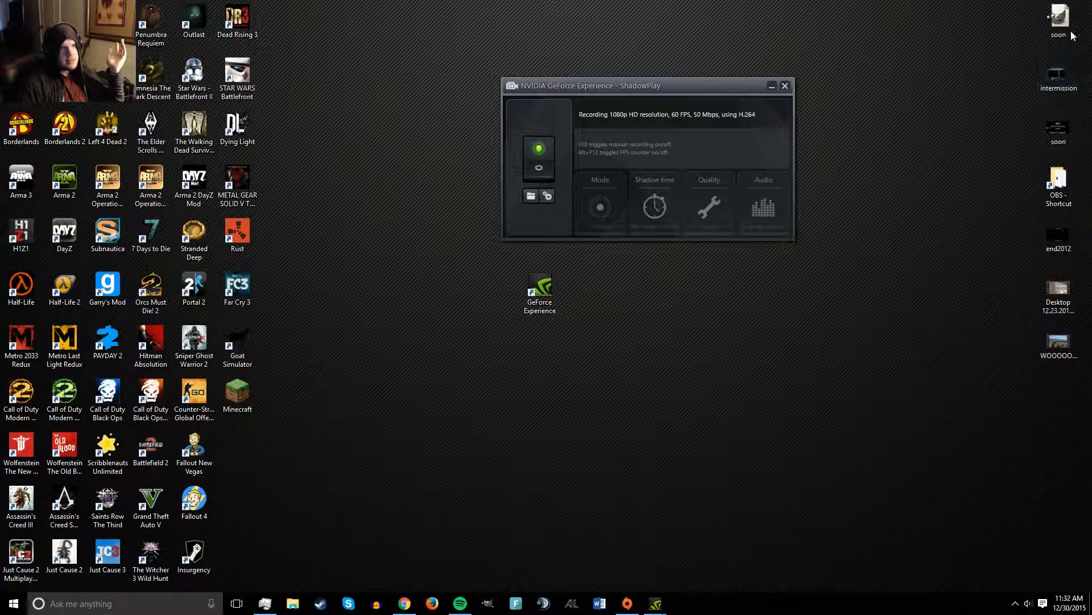
pyautogui.rightClick(292, 603)
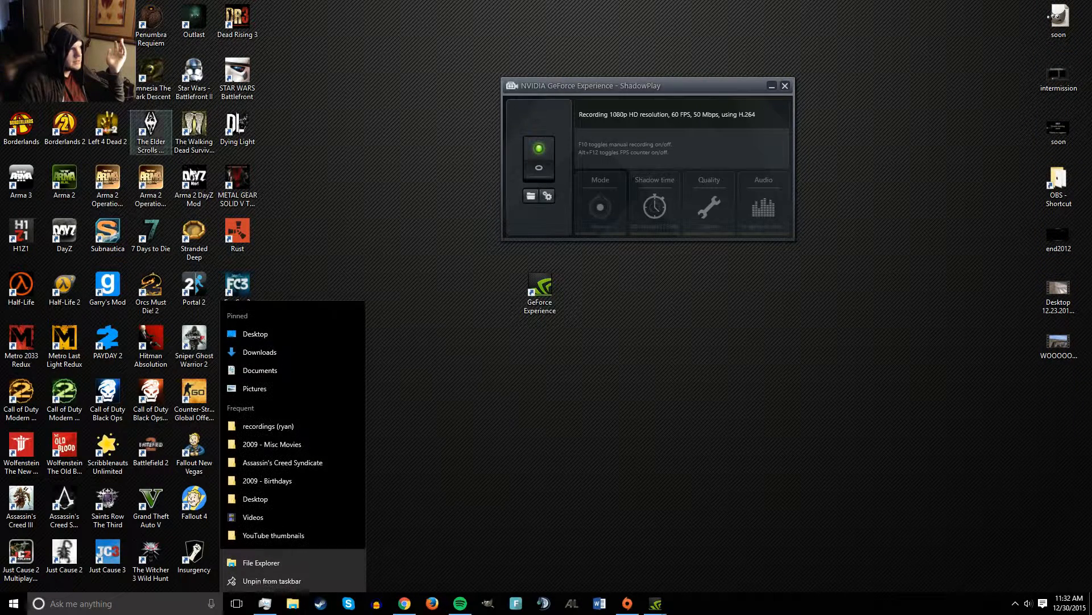
pyautogui.click(572, 461)
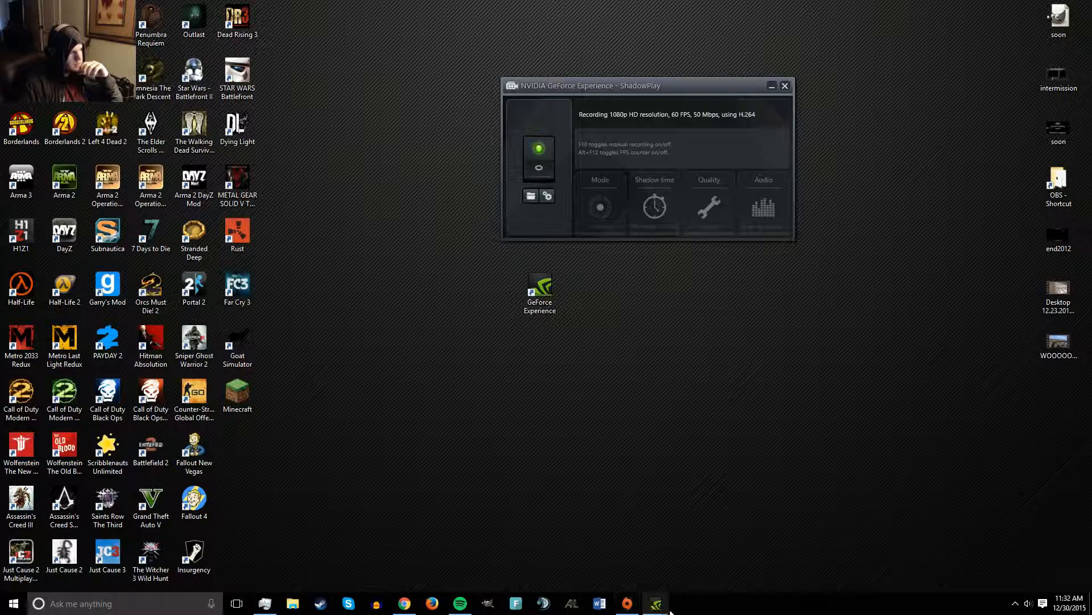
pyautogui.moveTo(656, 602)
pyautogui.click(630, 561)
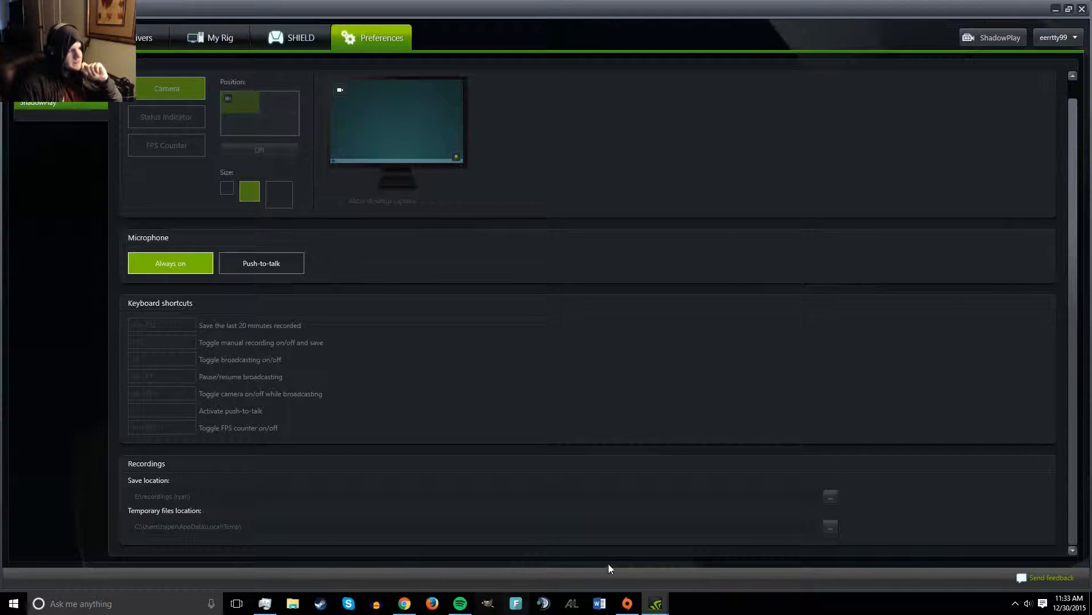
# Step: Show the ShadowPlay window over the preferences again and move it toward the window's upper edge to check its recording settings
pyautogui.moveTo(657, 606)
pyautogui.click(688, 544)
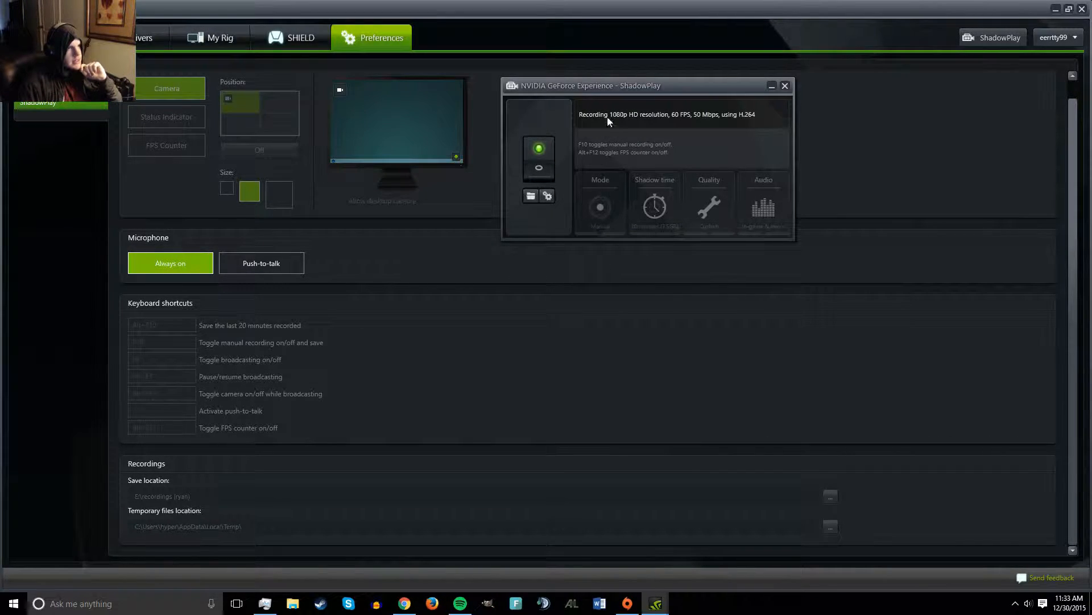
pyautogui.moveTo(618, 82); pyautogui.dragTo(725, 20)
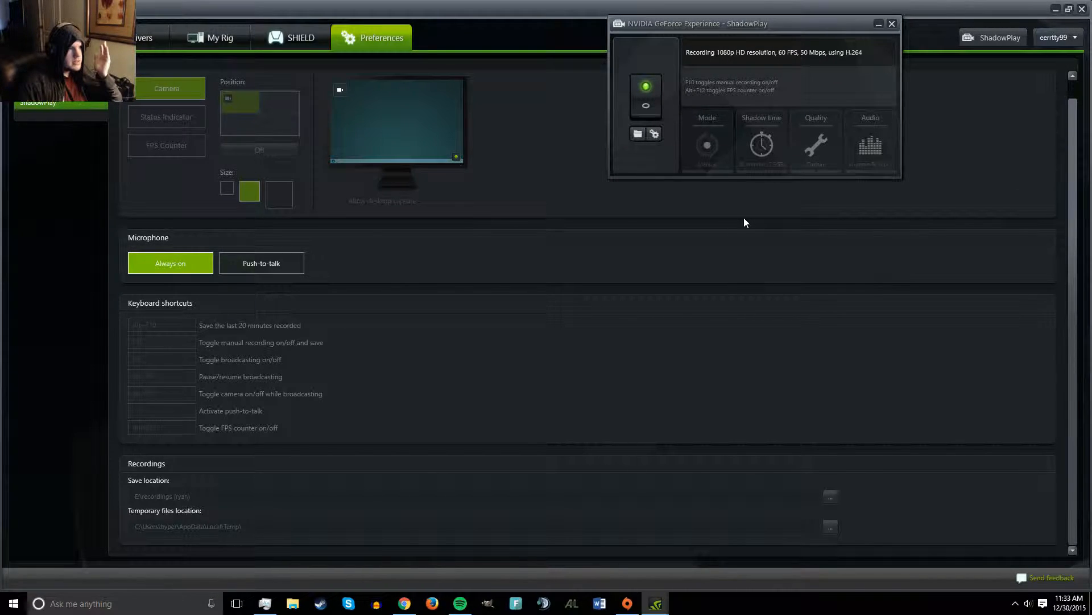
# Step: Minimize both GeForce Experience windows, switch to Filmora and start a new movie in Full Feature Mode
pyautogui.click(877, 24)
pyautogui.click(1055, 9)
pyautogui.click(518, 603)
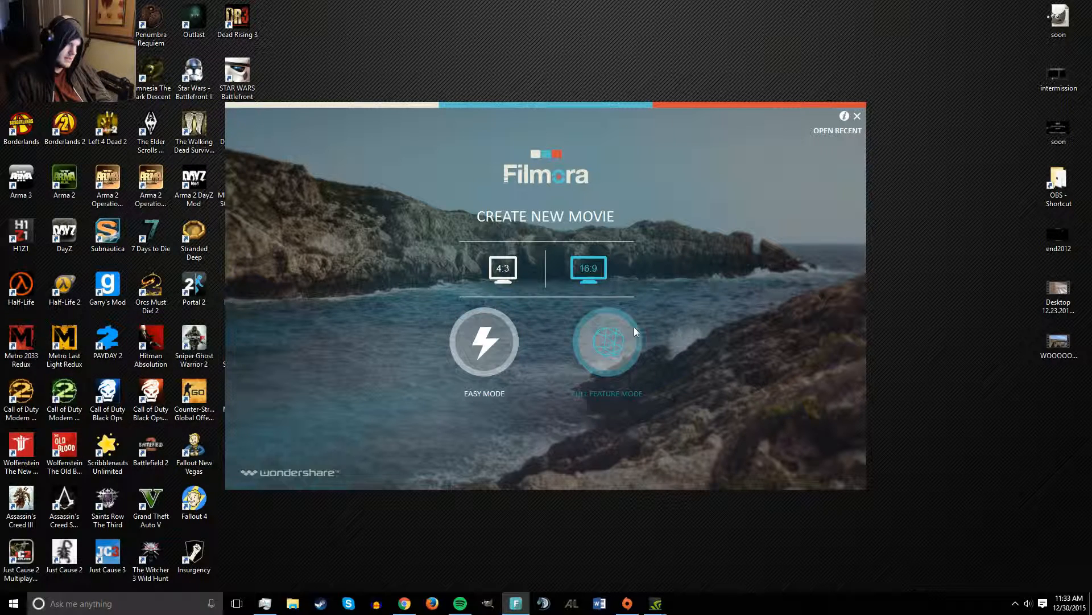
pyautogui.click(621, 358)
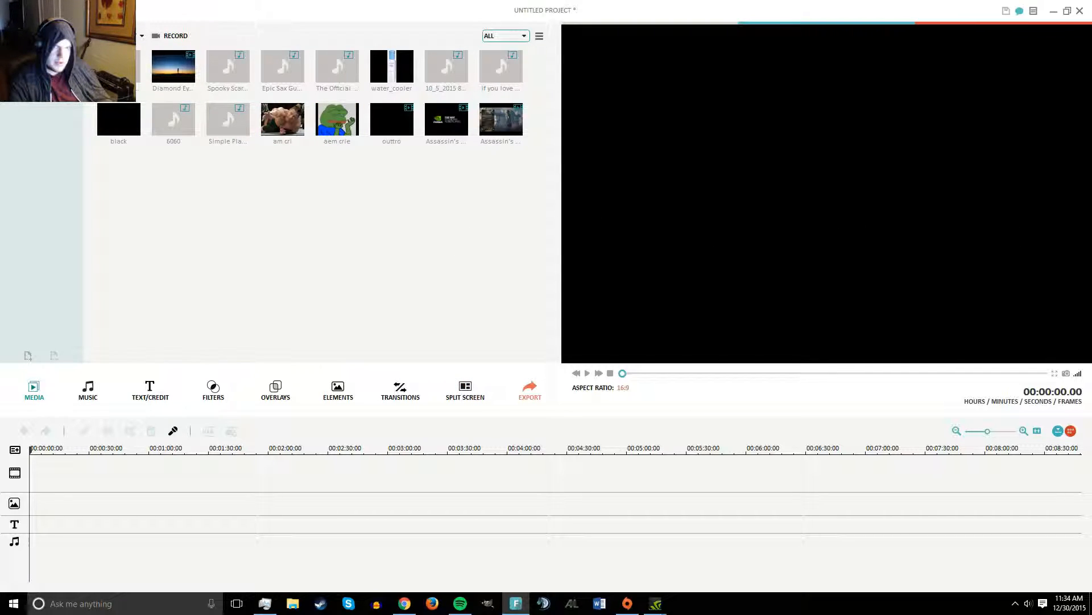
pyautogui.click(1070, 11)
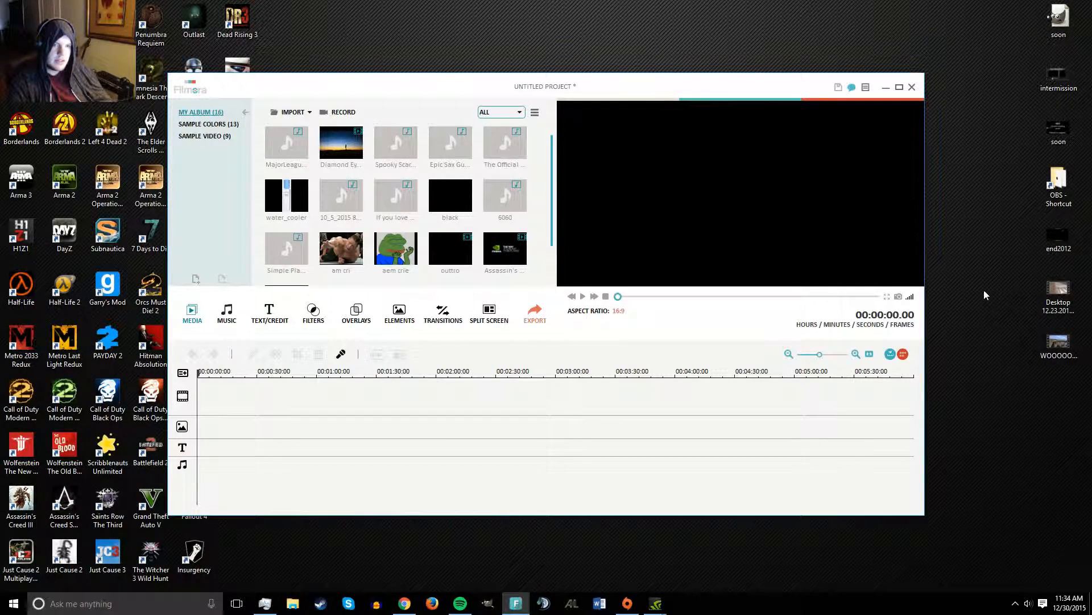
pyautogui.moveTo(1057, 293)
pyautogui.mouseDown()
pyautogui.moveTo(995, 286)
pyautogui.moveTo(1067, 292)
pyautogui.mouseUp()
pyautogui.click(895, 84)
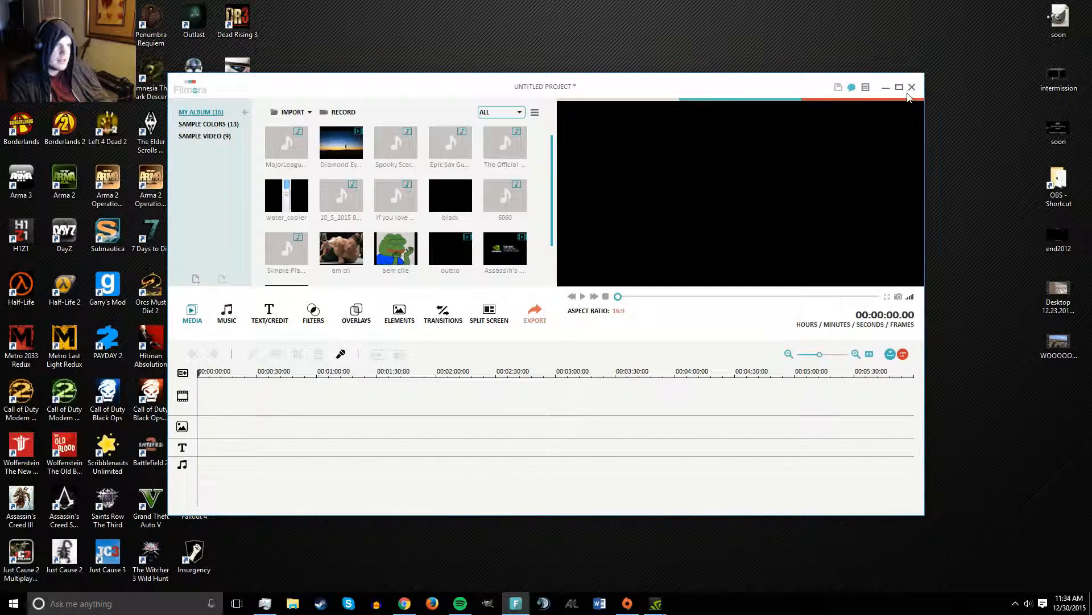
pyautogui.moveTo(902, 86); pyautogui.dragTo(902, 92)
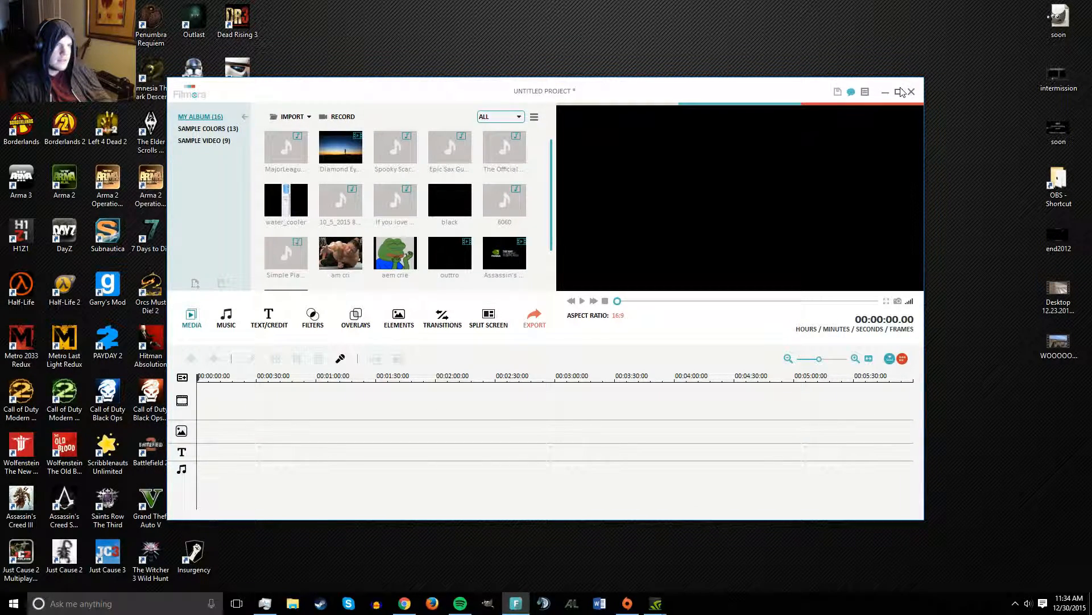
pyautogui.click(899, 92)
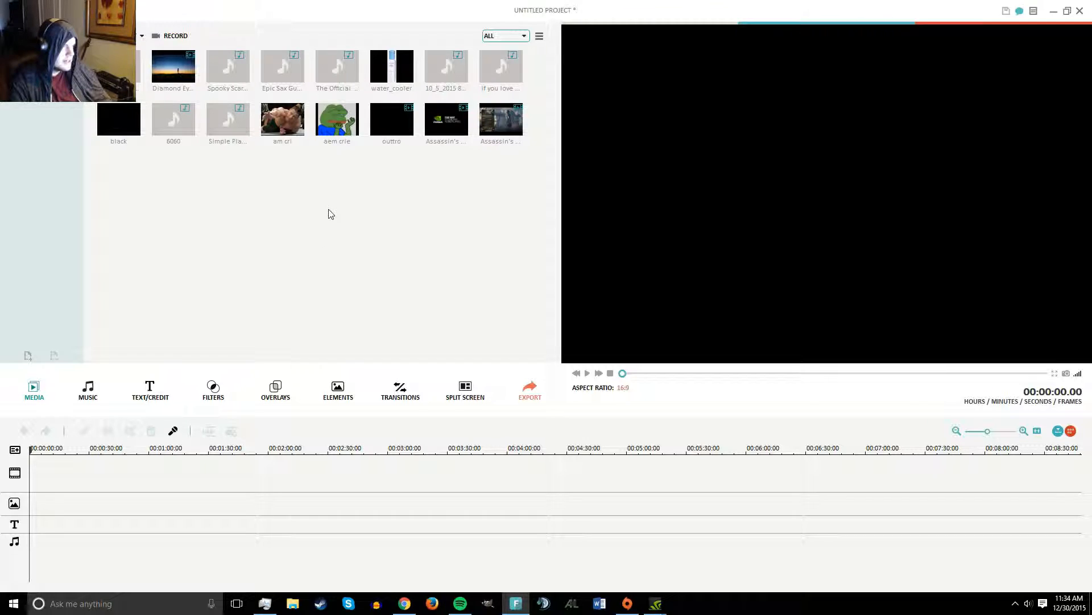
# Step: Add the Assassin's Creed Syndicate clip with the NVIDIA thumbnail to the start of the video track and preview it at 00:00:03.10
pyautogui.moveTo(447, 120); pyautogui.dragTo(137, 478)
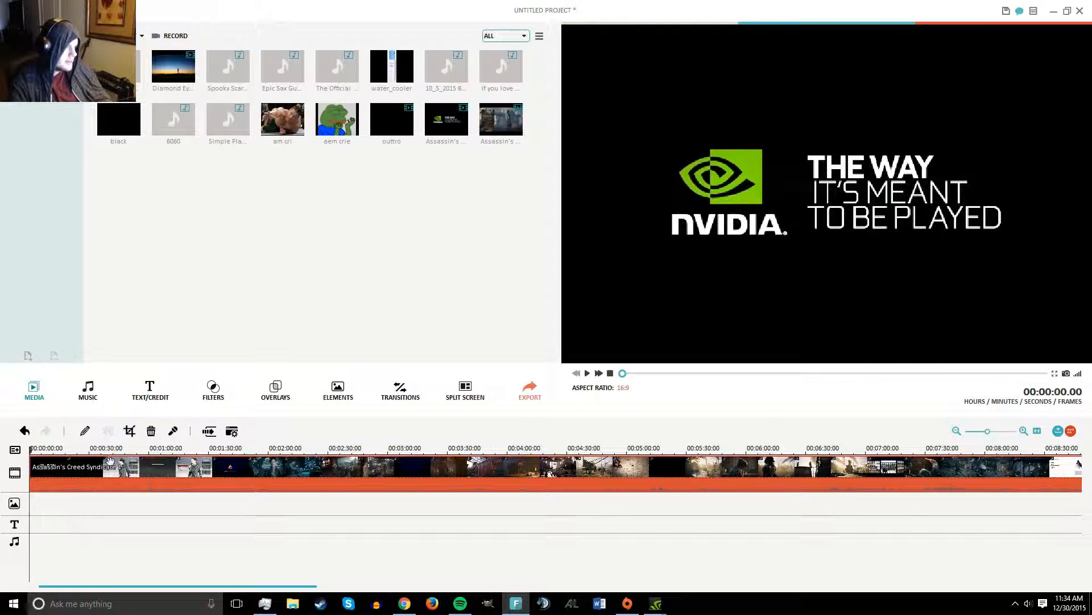
pyautogui.moveTo(36, 455); pyautogui.dragTo(39, 400)
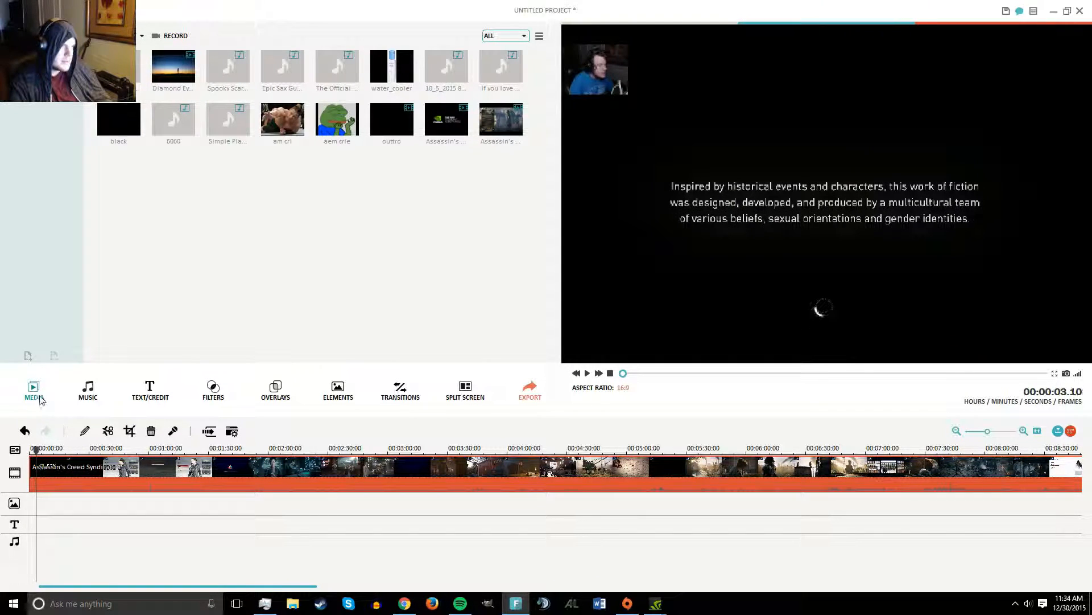
# Step: Move the playhead near the end of the clip, to 00:23:56.08, and play the footage from there
pyautogui.moveTo(124, 587); pyautogui.dragTo(795, 594)
pyautogui.moveTo(300, 448); pyautogui.dragTo(393, 454)
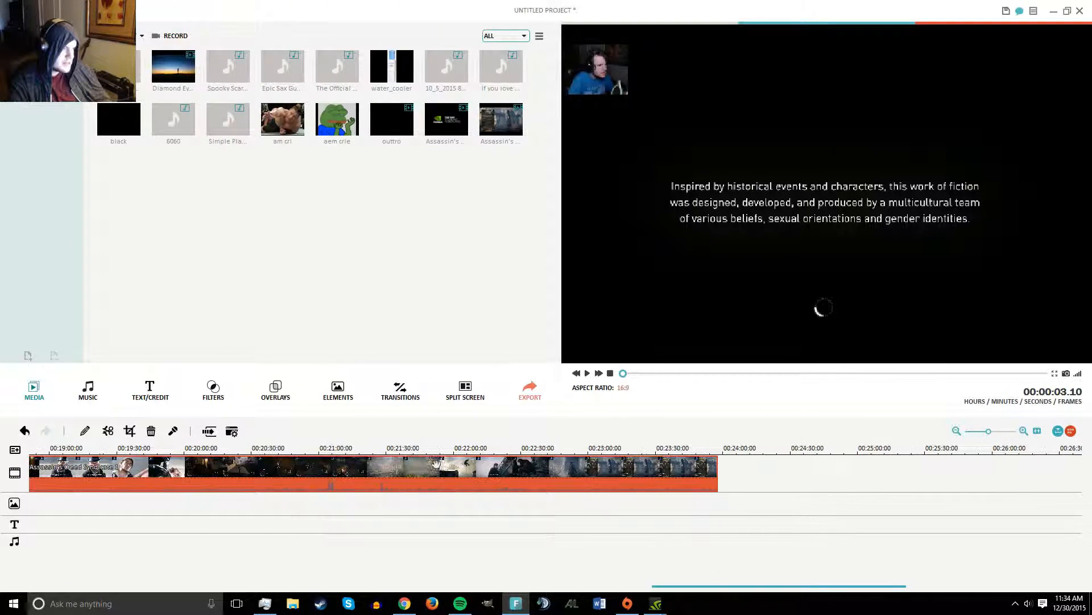
pyautogui.click(704, 449)
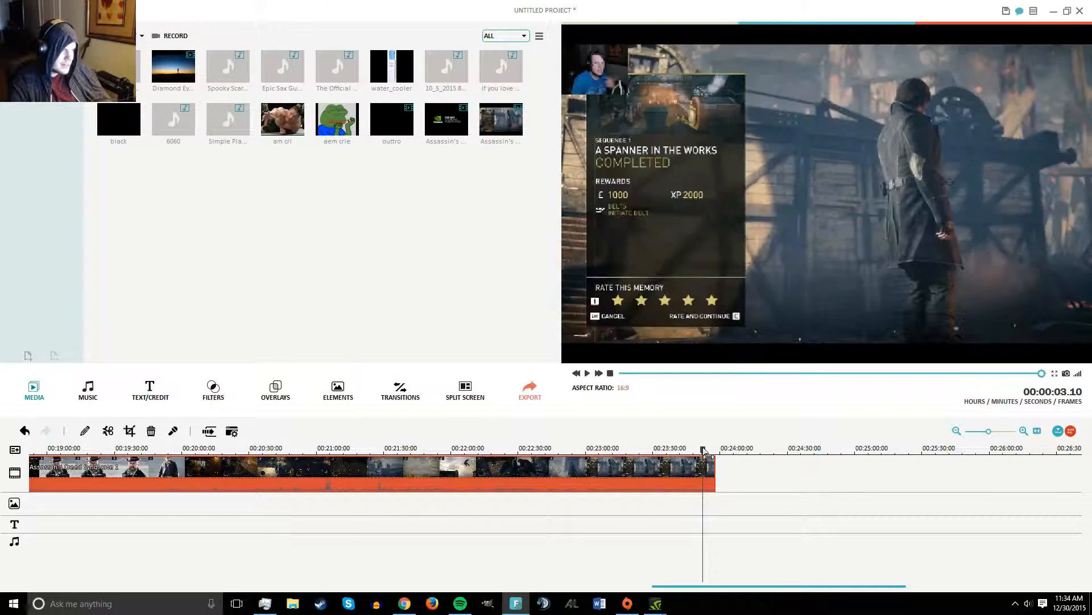
pyautogui.moveTo(705, 453); pyautogui.dragTo(712, 452)
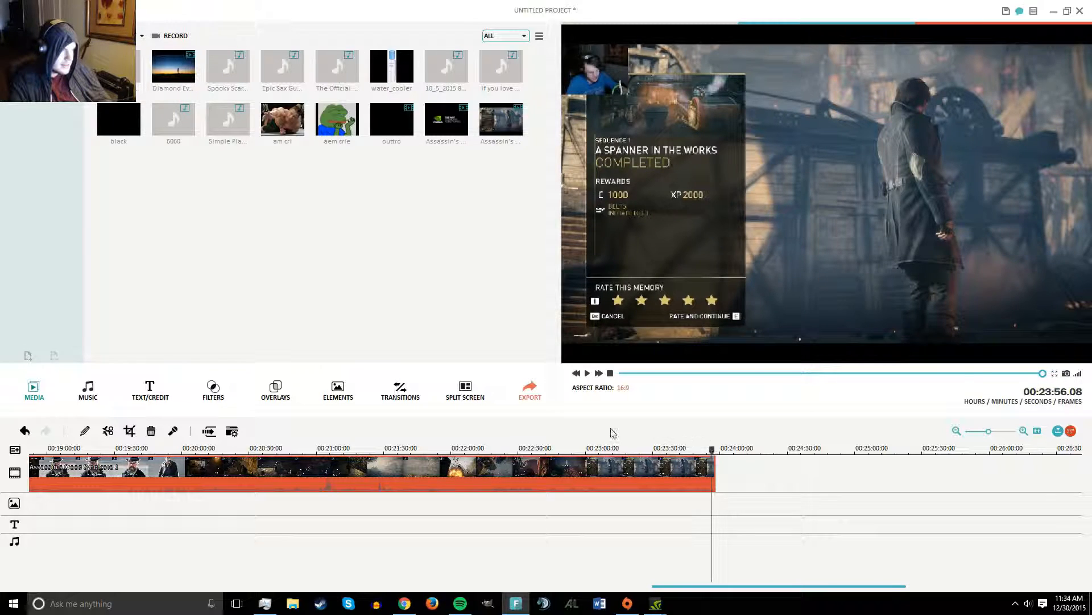
pyautogui.click(588, 374)
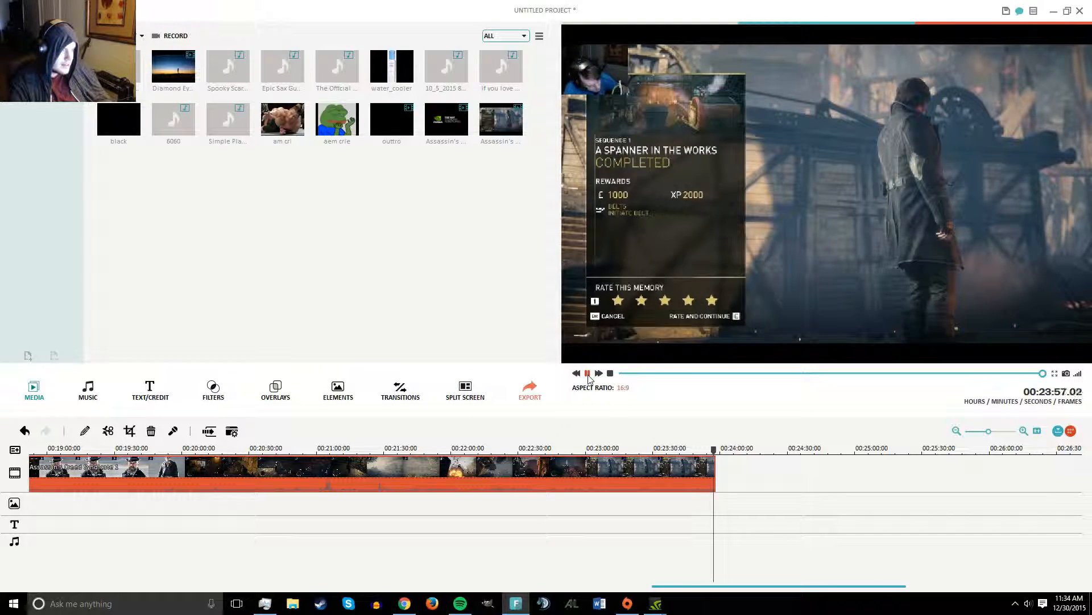
# Step: Pause the footage and browse the available music, including the sound effects collection
pyautogui.click(587, 373)
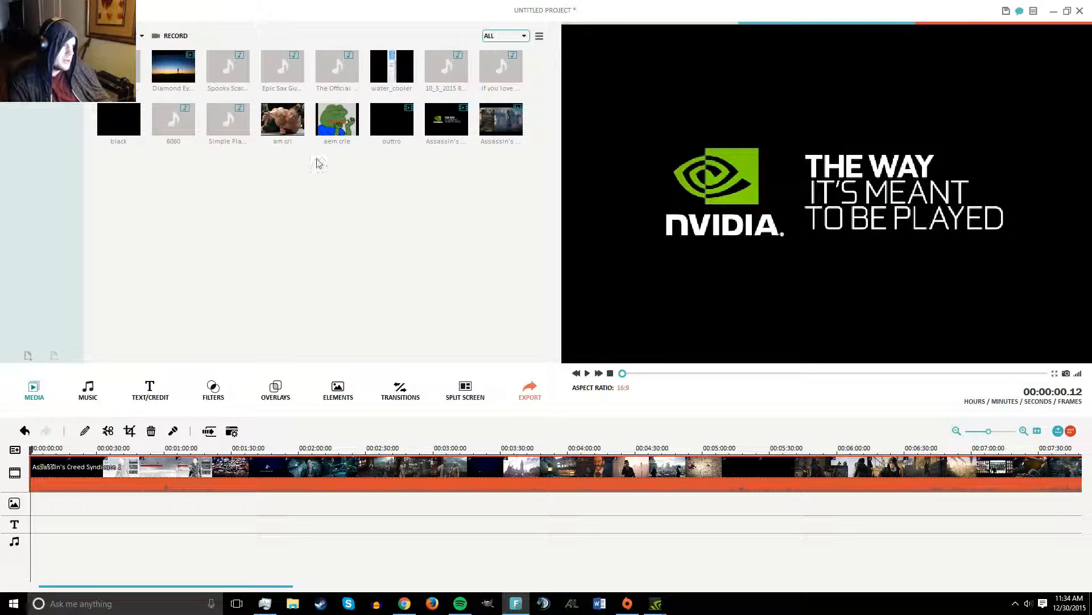
pyautogui.click(86, 396)
pyautogui.click(33, 390)
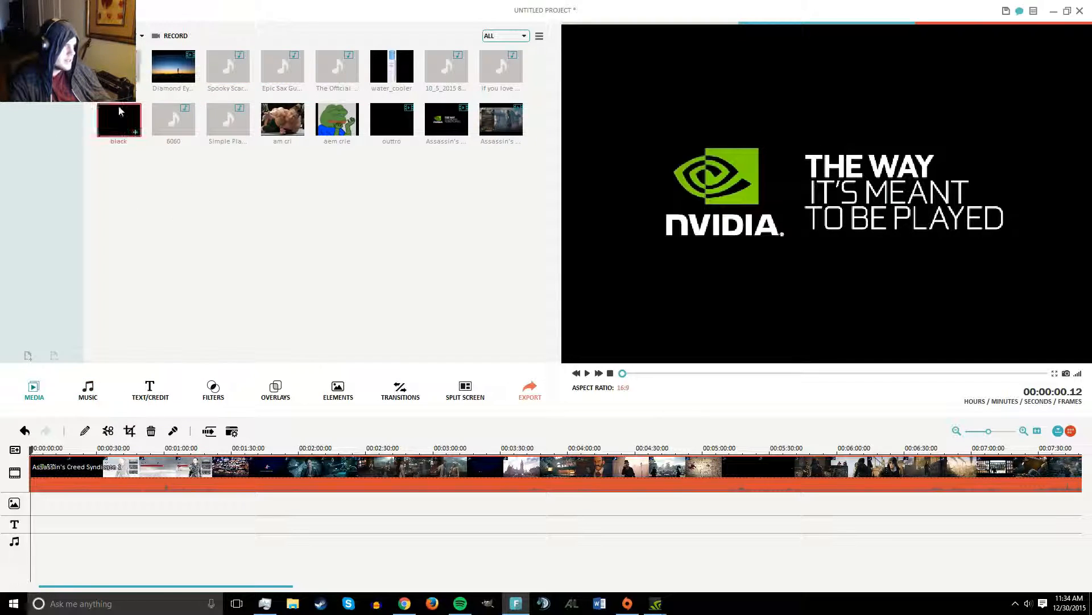
pyautogui.click(88, 393)
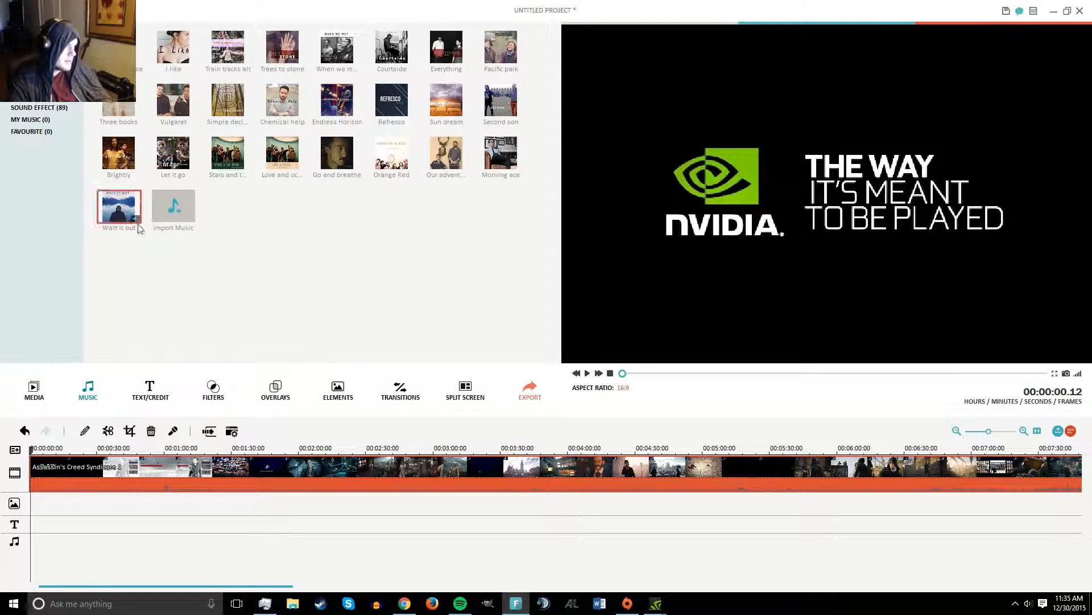
pyautogui.click(31, 72)
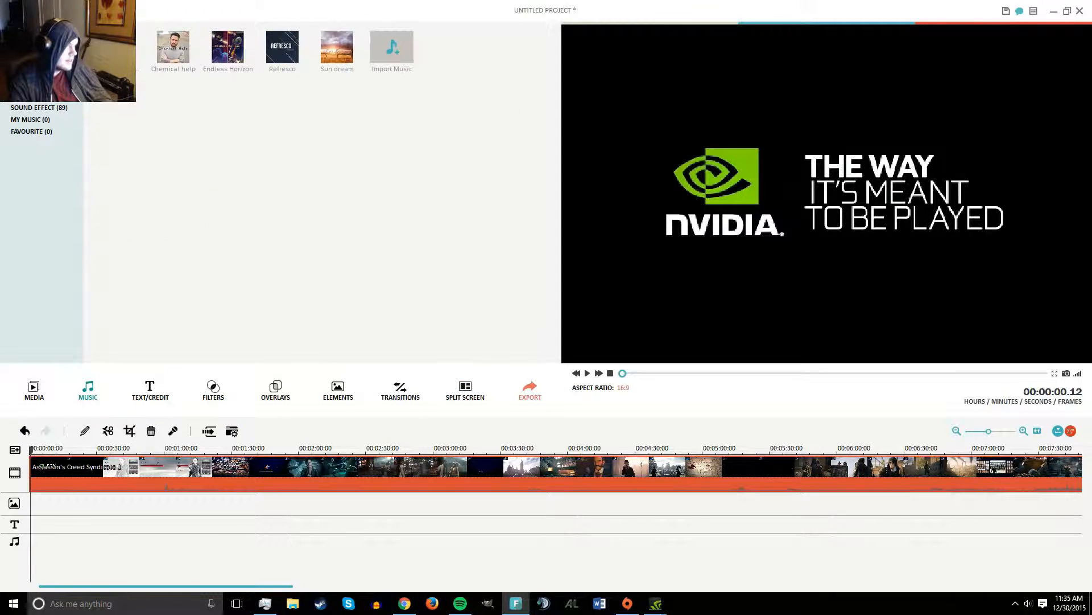
pyautogui.click(37, 108)
pyautogui.scroll(-5, 259, 247)
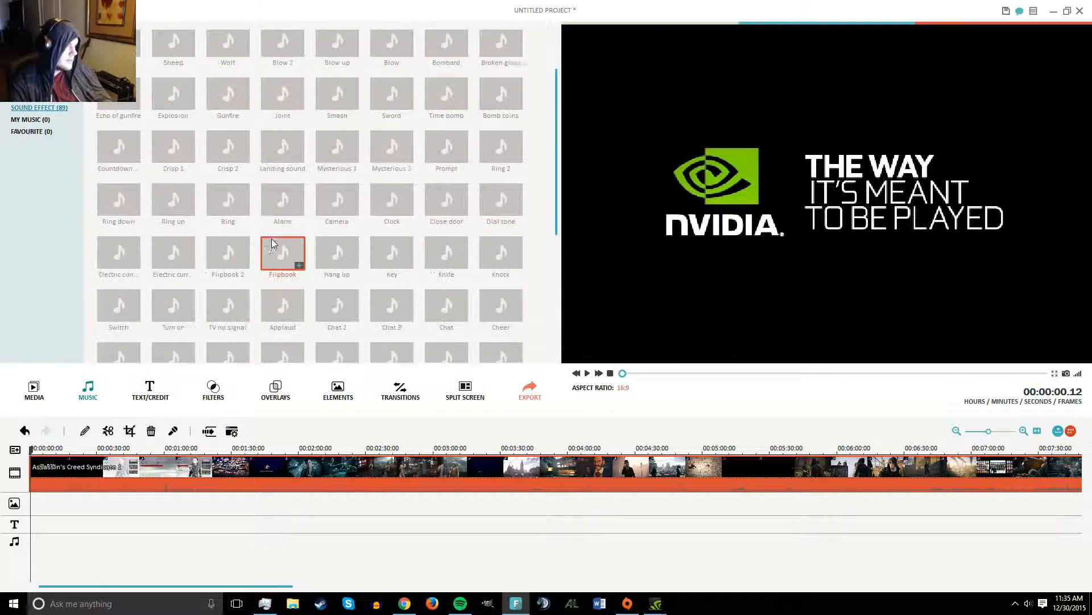
# Step: Browse the text and credit templates and preview the Doodle end credit and Doodle Title animations
pyautogui.click(161, 390)
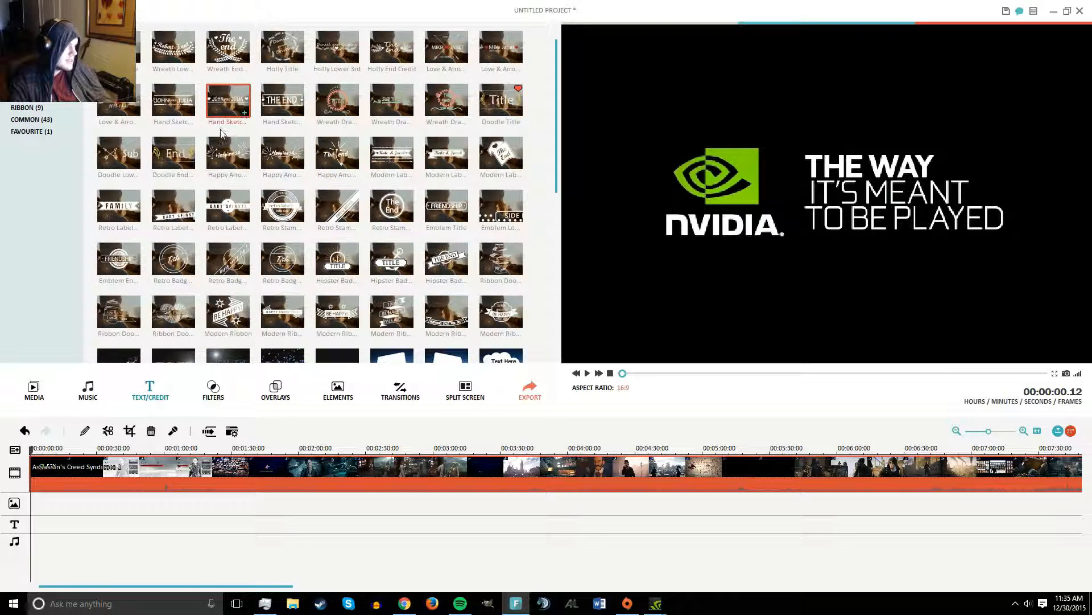
pyautogui.click(182, 162)
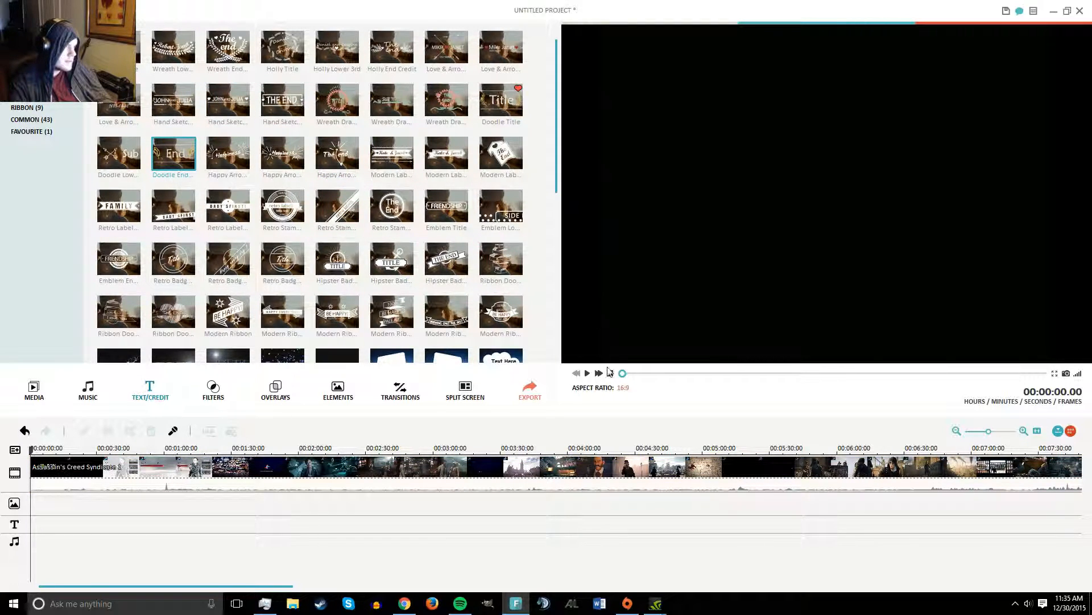
pyautogui.click(590, 373)
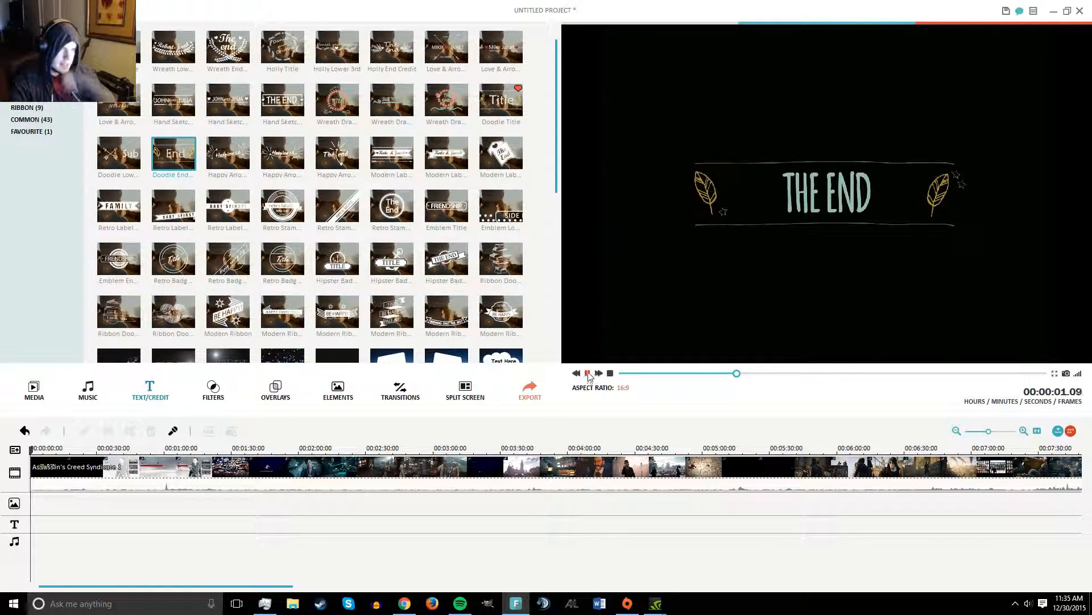
pyautogui.click(502, 102)
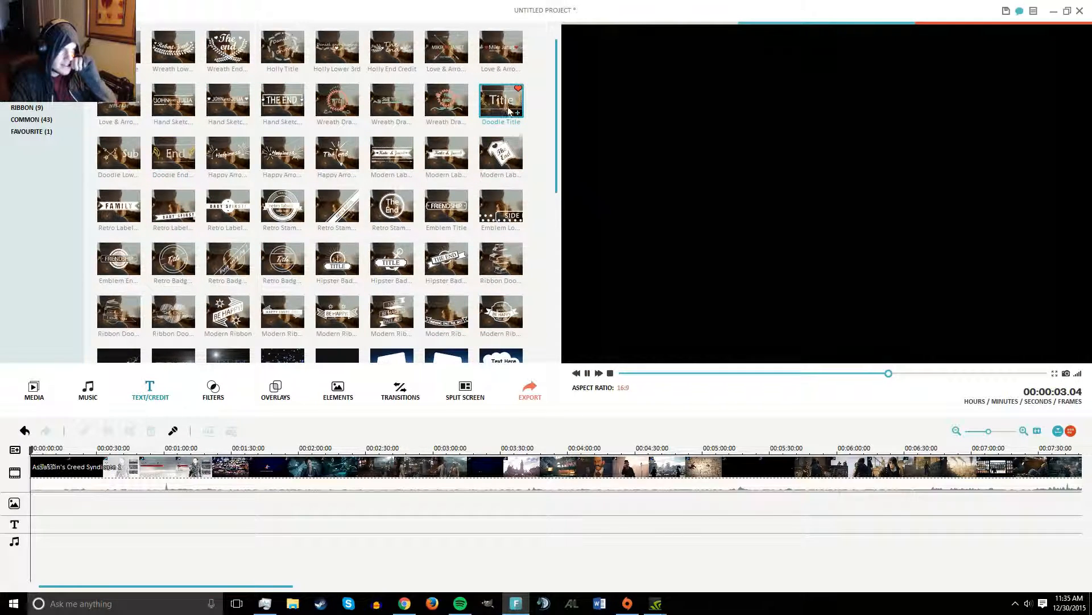
pyautogui.click(587, 373)
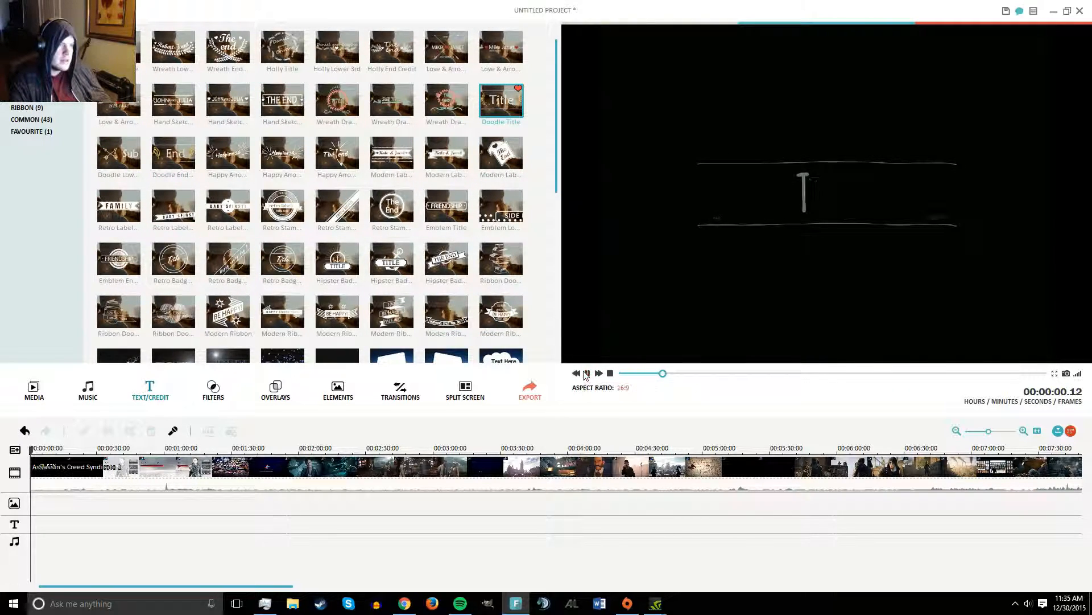
# Step: Preview the Movie Subtitle text template and look through the remaining title styles
pyautogui.scroll(-3, 338, 264)
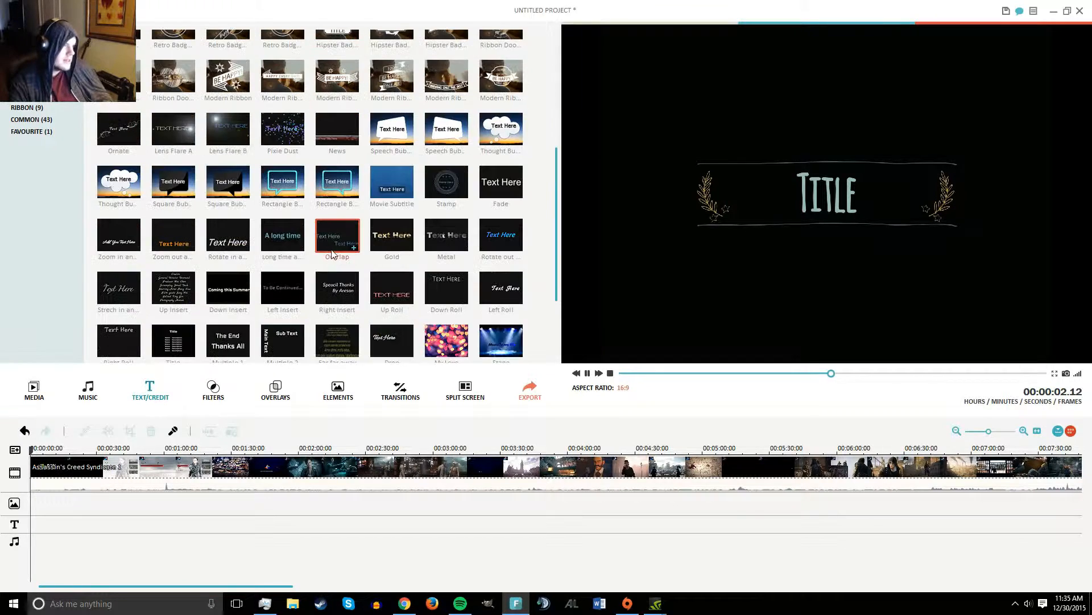
pyautogui.click(394, 184)
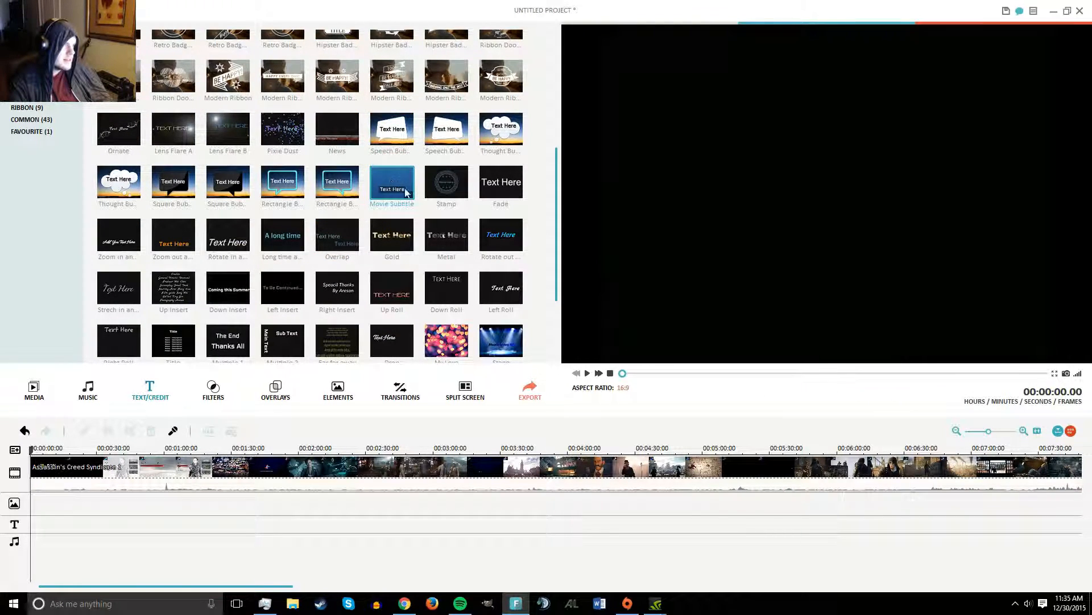
pyautogui.click(589, 373)
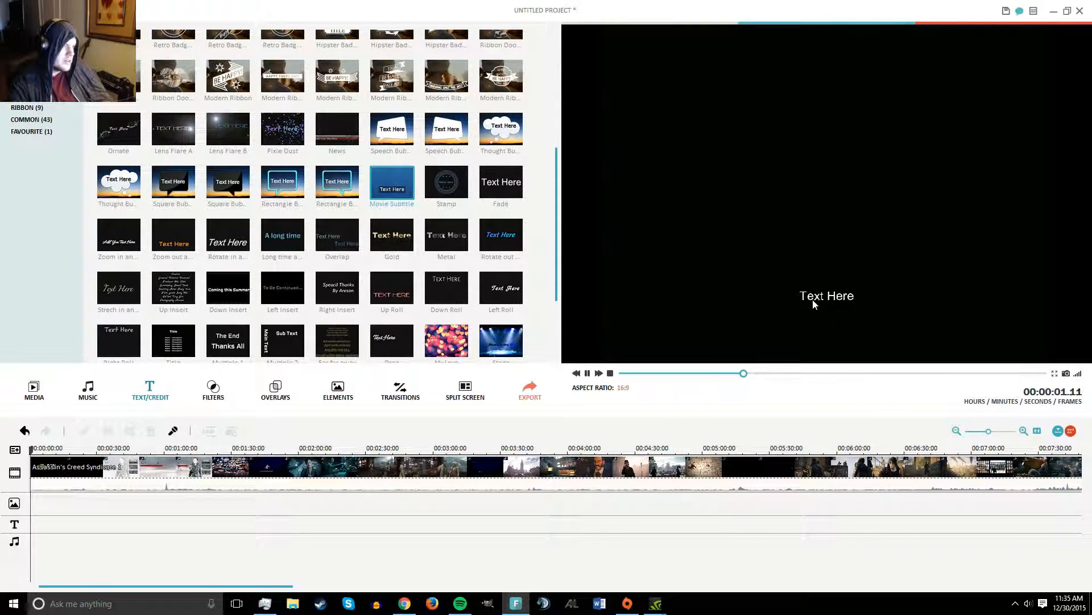
pyautogui.scroll(-2, 532, 246)
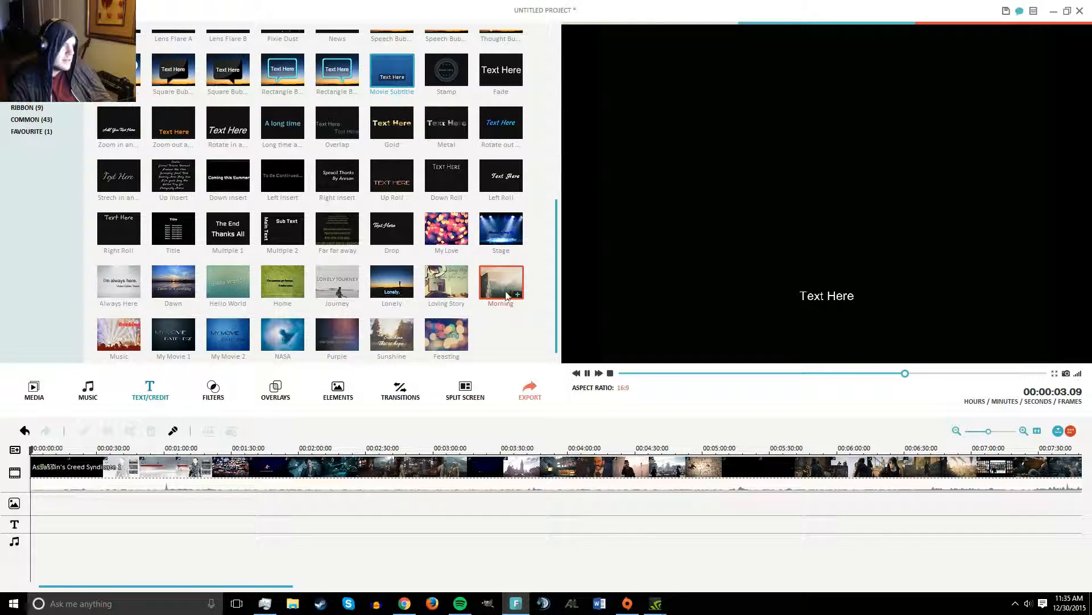
# Step: Preview the Lonely, Journey and Music title backgrounds
pyautogui.click(392, 283)
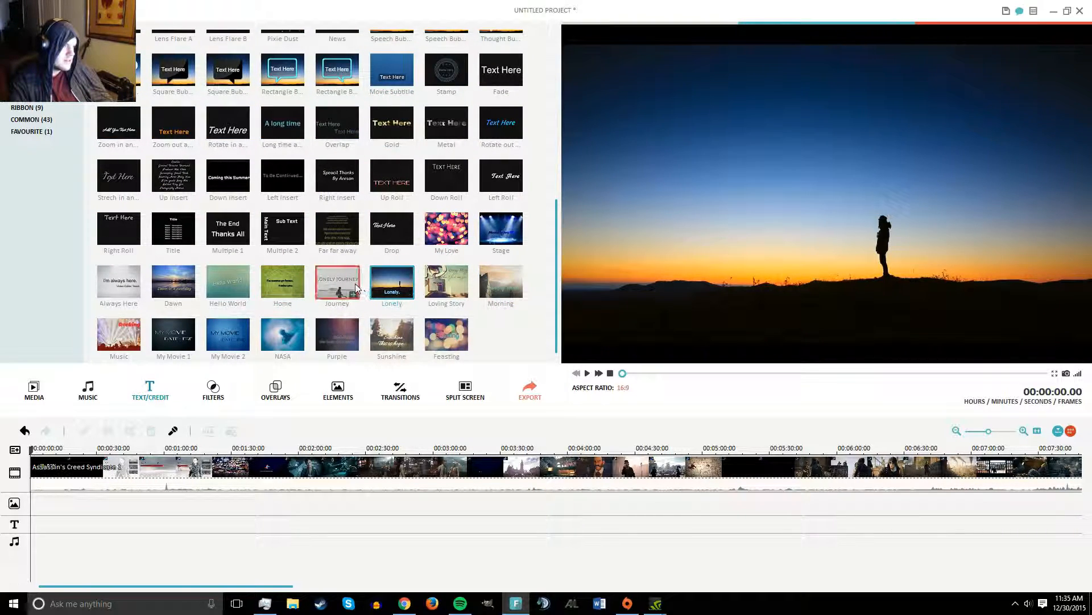
pyautogui.click(354, 286)
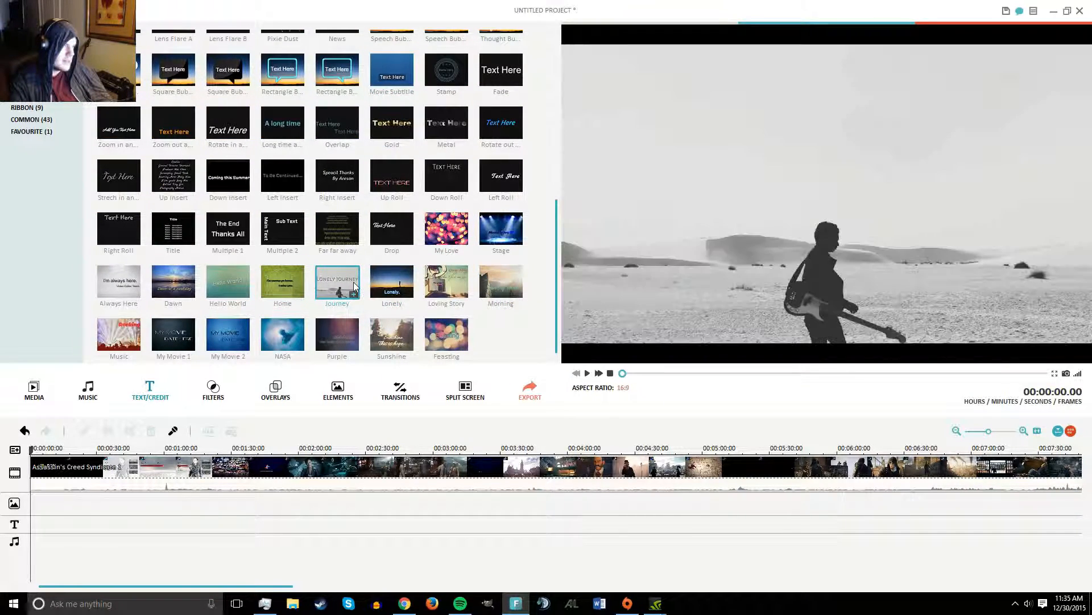
pyautogui.click(400, 282)
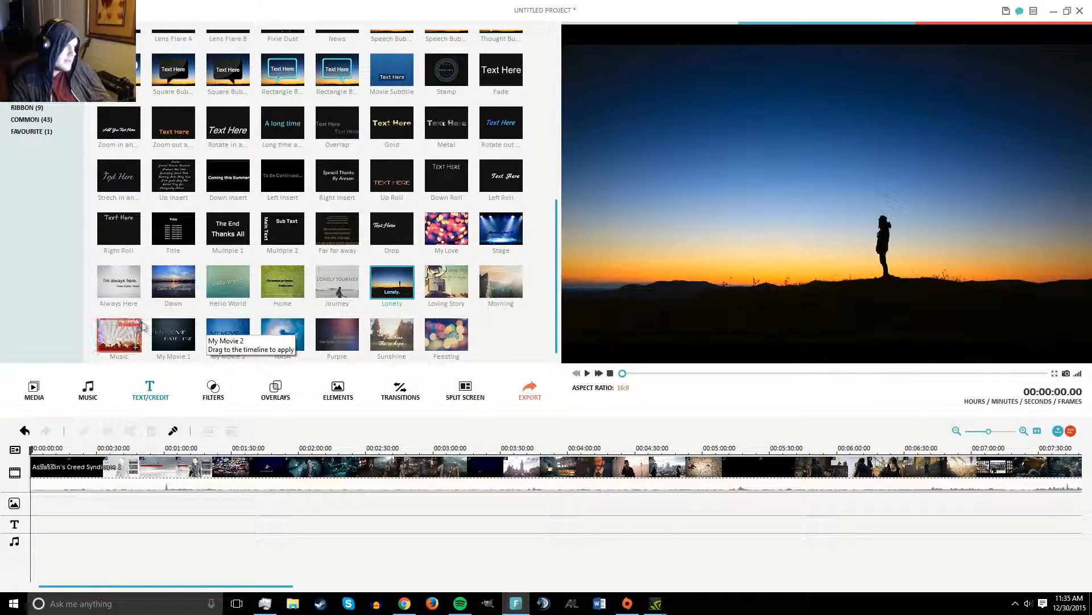
pyautogui.click(118, 335)
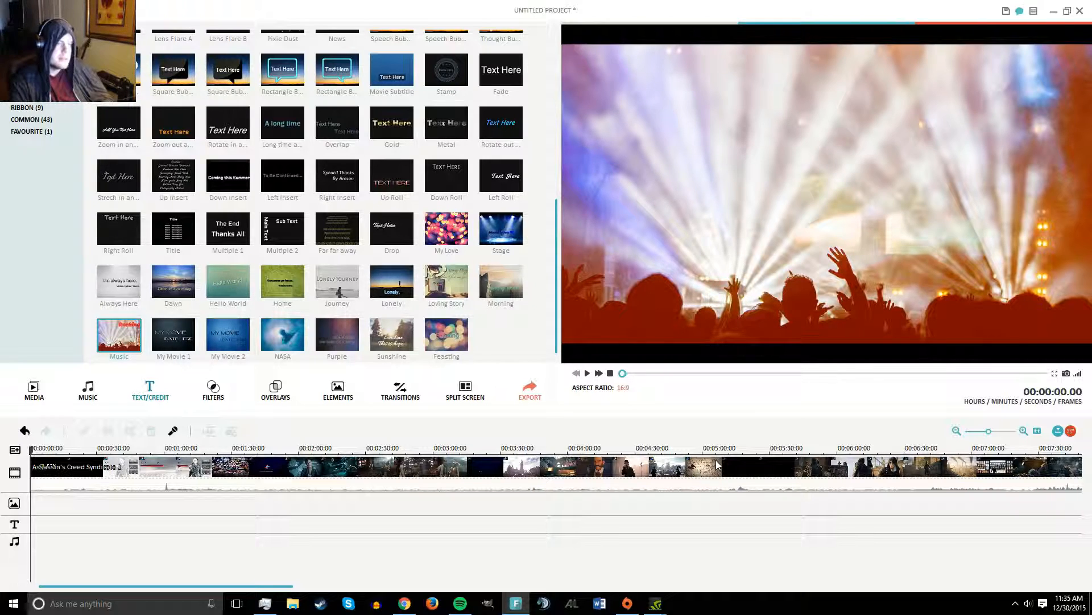
# Step: Show the split screen templates and play the 2 Screen B layout
pyautogui.click(458, 391)
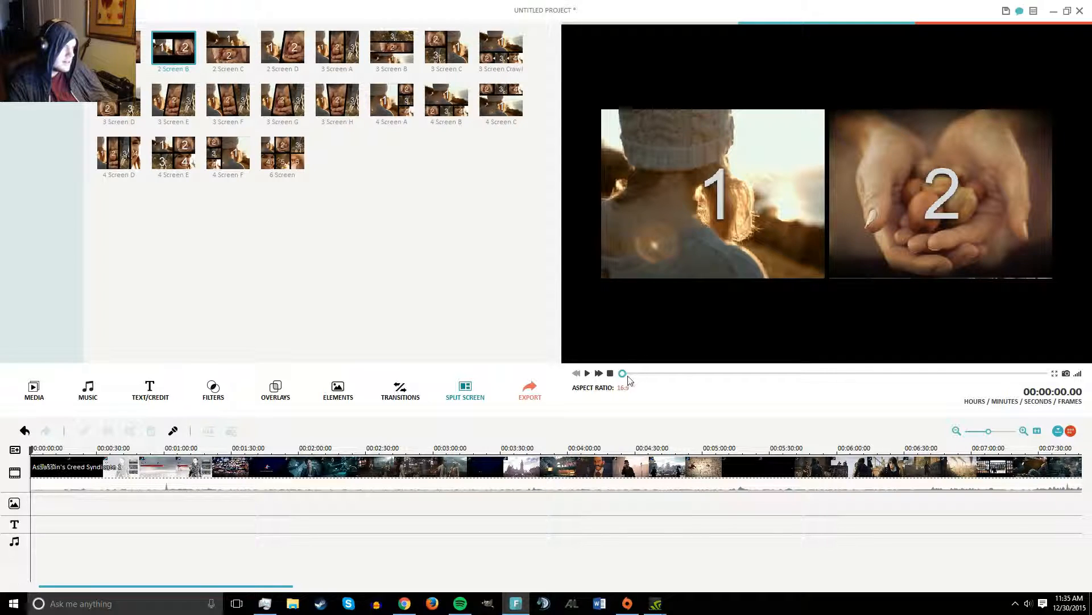
pyautogui.click(587, 373)
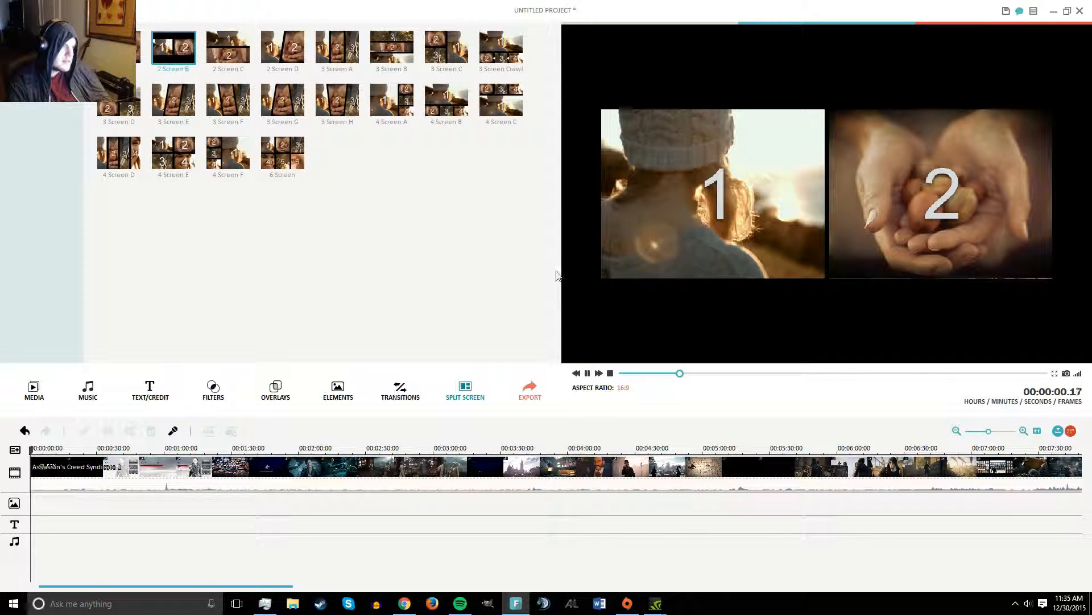
pyautogui.click(508, 265)
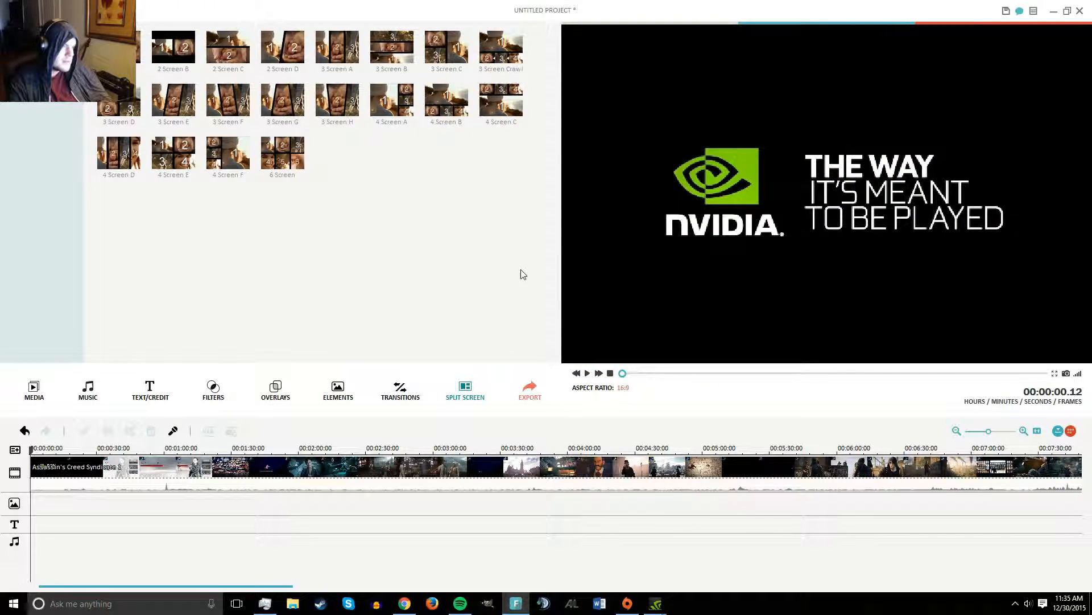
# Step: Compare several multi-screen layouts and add the 3 Screen C split screen to the start of the video track
pyautogui.click(283, 159)
pyautogui.click(238, 162)
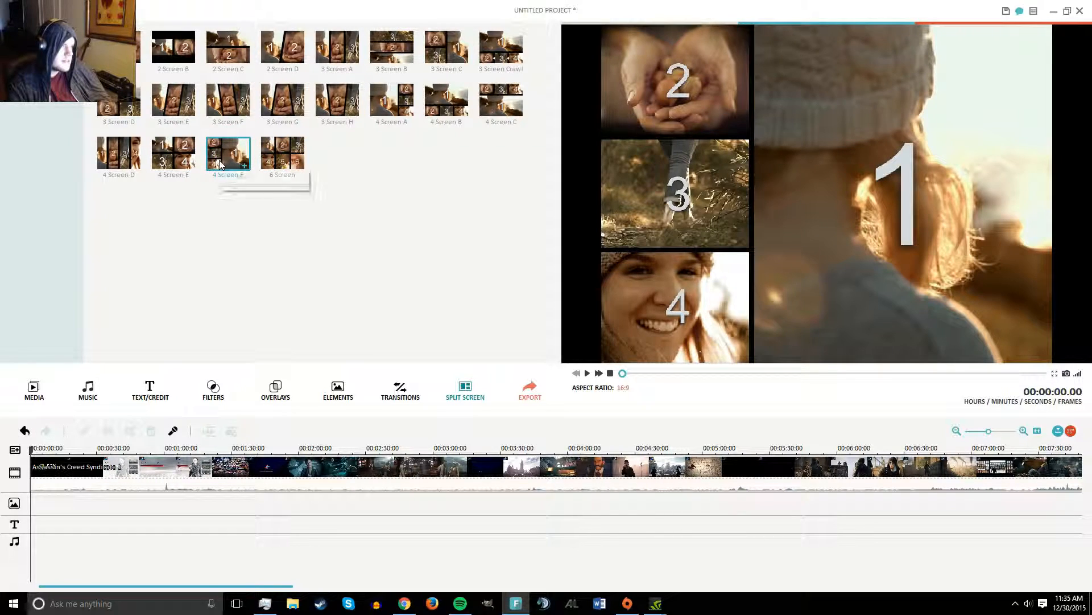
pyautogui.click(499, 101)
pyautogui.click(502, 51)
pyautogui.doubleClick(445, 56)
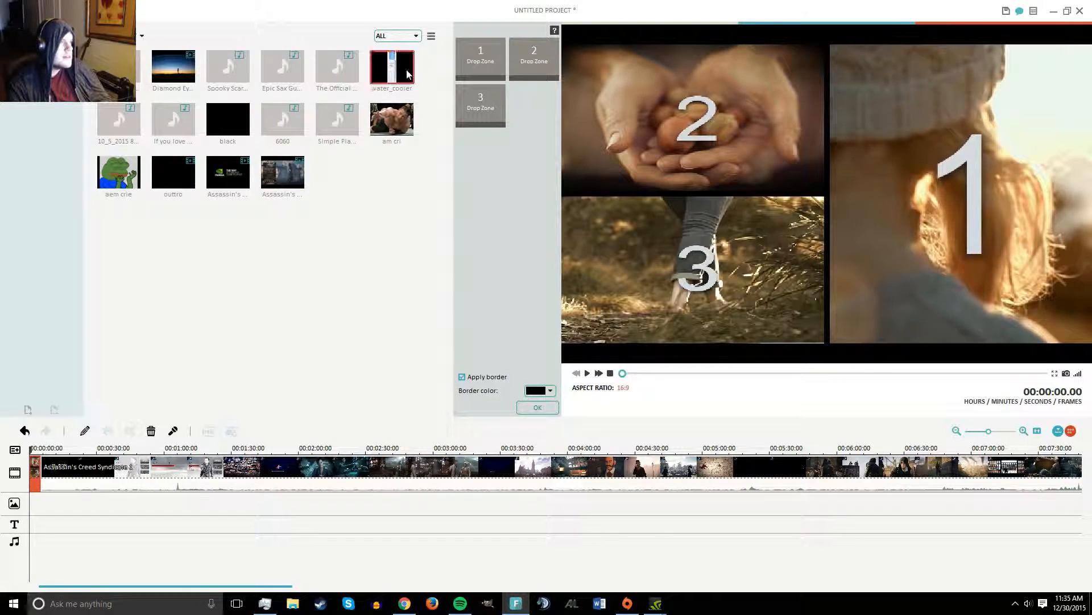
# Step: Fill the split screen's drop zones with am cri in zone 1, aem crie in zone 2 and water_cooler in zone 3
pyautogui.click(392, 120)
pyautogui.moveTo(478, 47); pyautogui.dragTo(479, 48)
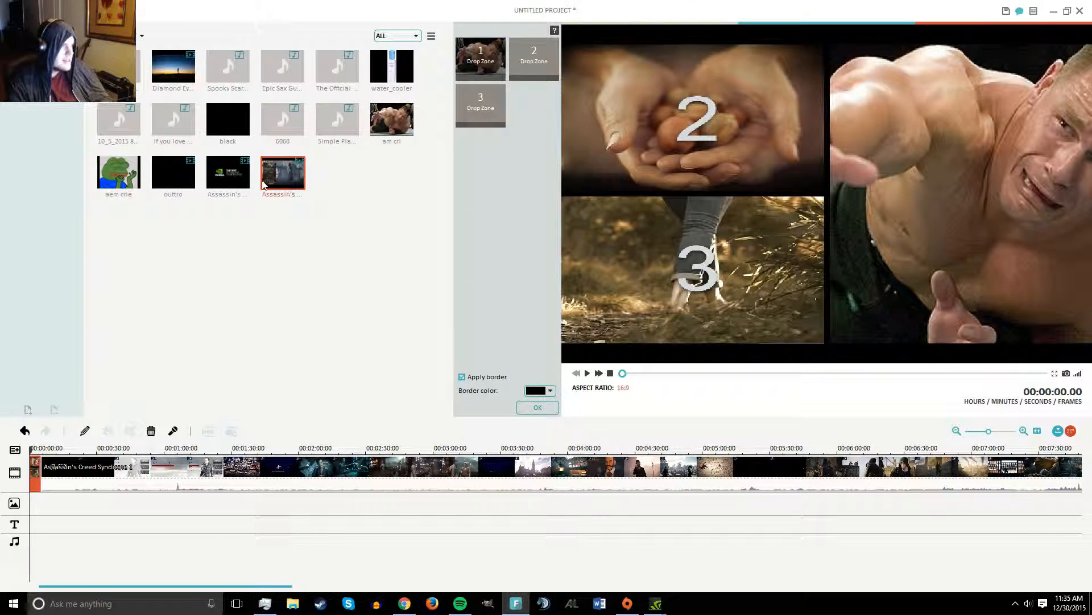
pyautogui.moveTo(135, 181); pyautogui.dragTo(534, 61)
pyautogui.moveTo(392, 74); pyautogui.dragTo(695, 227)
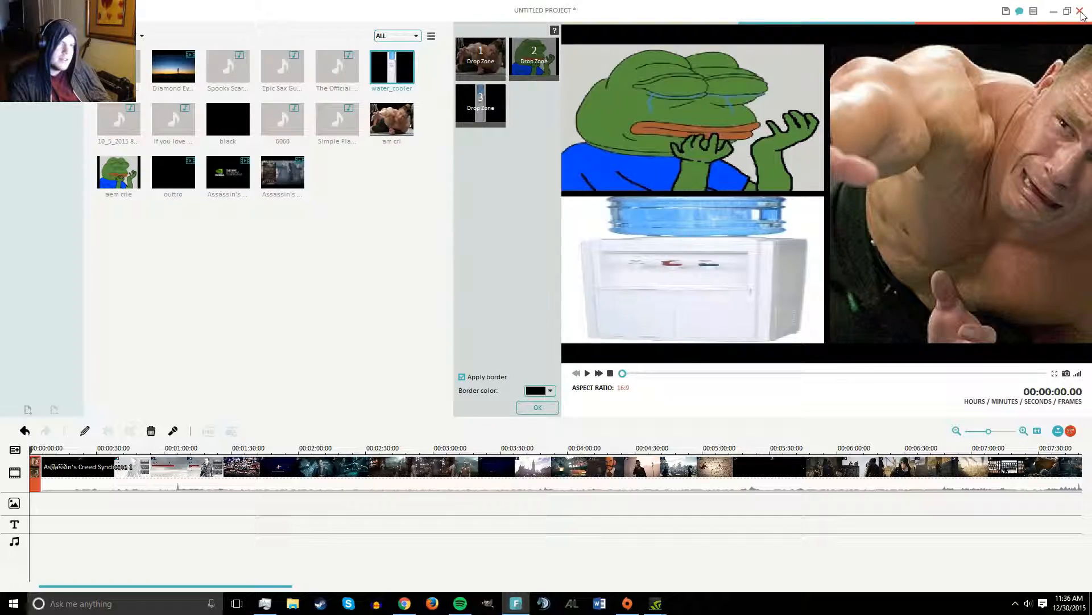
# Step: Restore the maximized Filmora window to a smaller size, minimize it and launch GIMP
pyautogui.moveTo(859, 12); pyautogui.dragTo(745, 64)
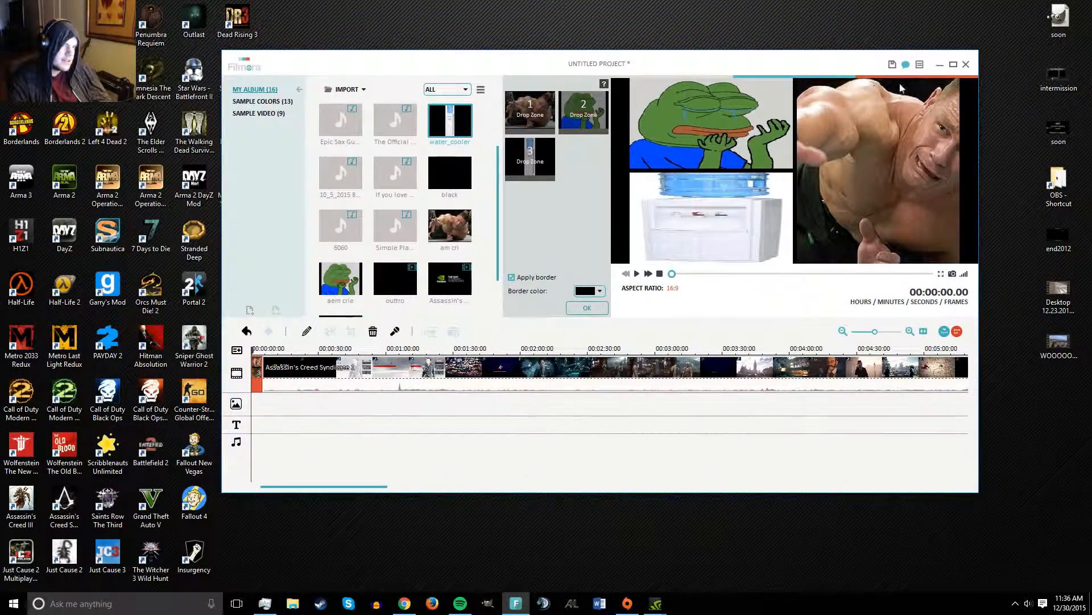
pyautogui.click(939, 66)
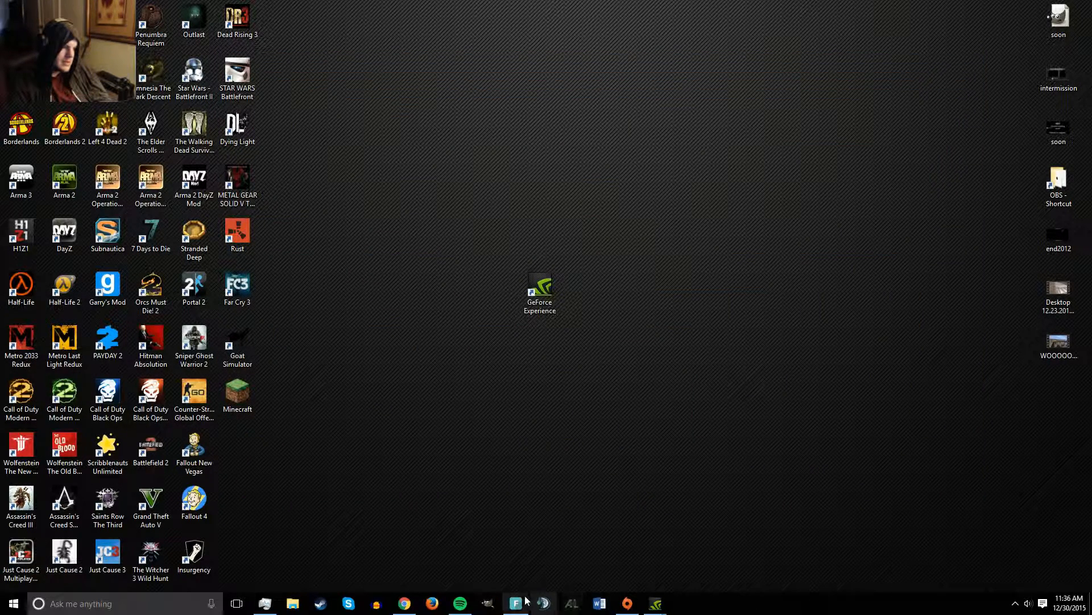
pyautogui.click(488, 602)
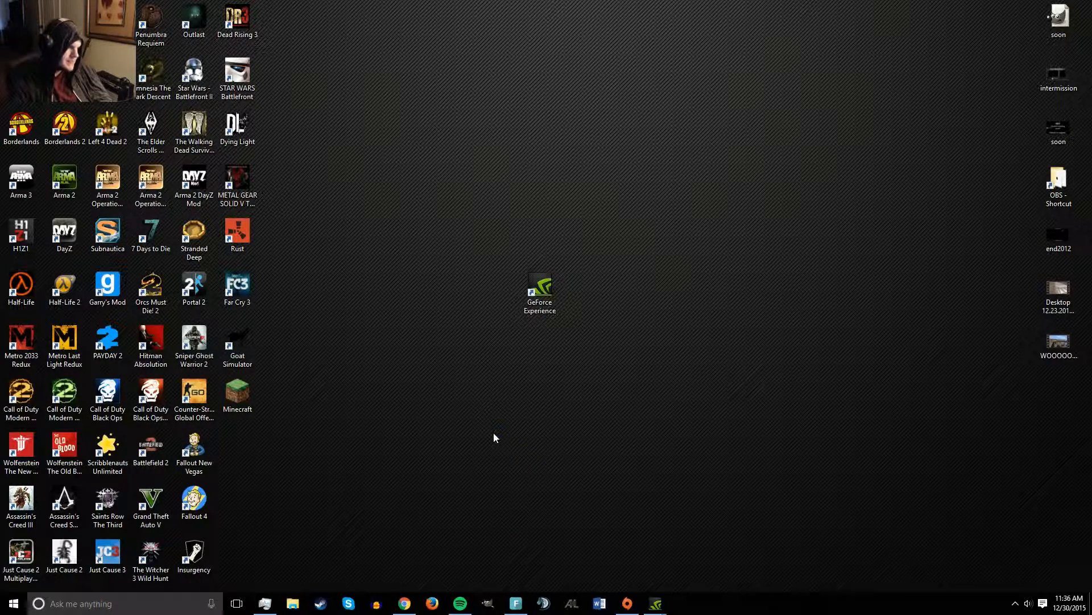
# Step: Move the GeForce Experience shortcut to the desktop's upper edge and maximize the GIMP window
pyautogui.moveTo(540, 287); pyautogui.dragTo(548, 43)
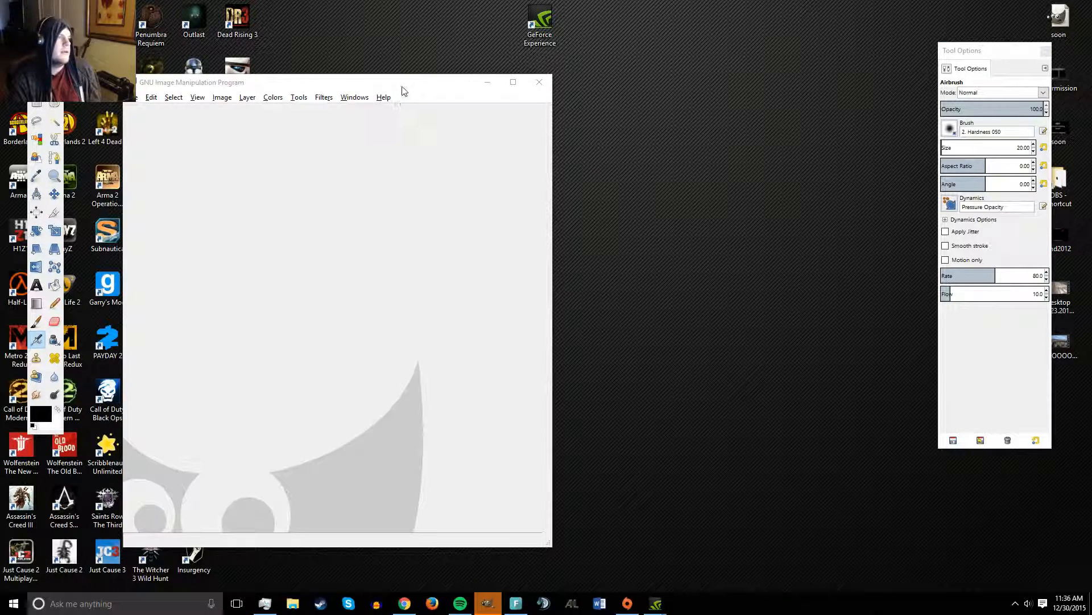
pyautogui.moveTo(422, 90); pyautogui.dragTo(479, 1)
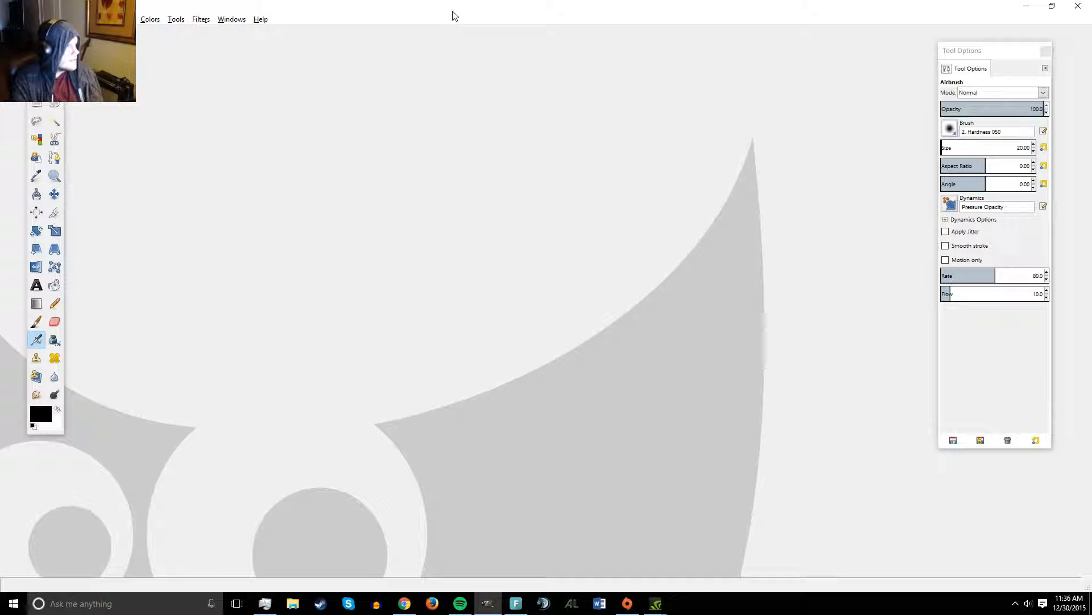
# Step: Create a new image 720 px wide and 1080 px high
pyautogui.hotkey('alt', 'f')
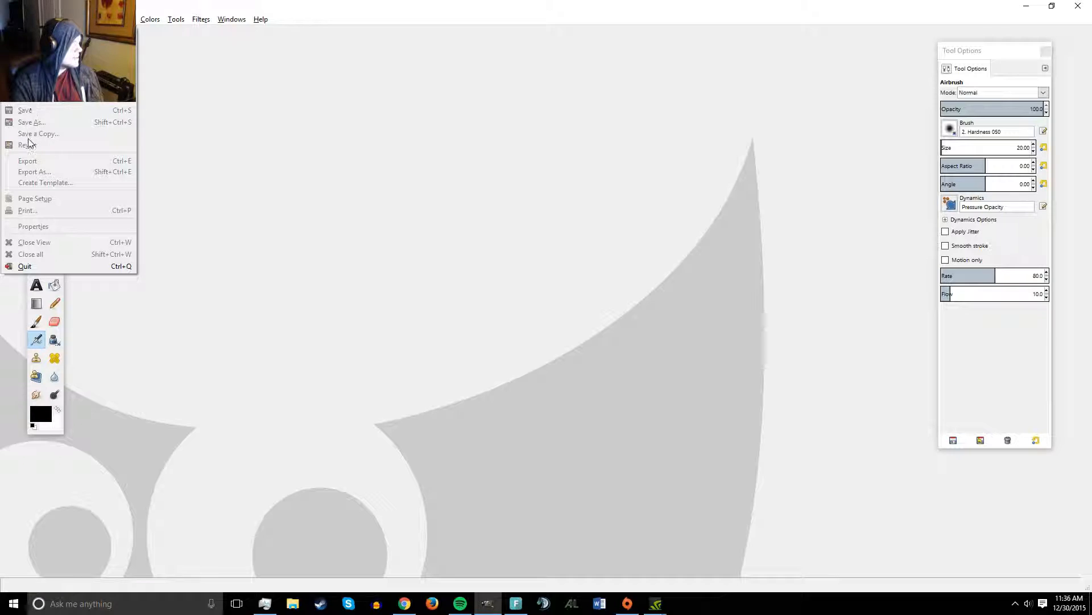
pyautogui.press('Right')
pyautogui.press('Right')
pyautogui.press('Left')
pyautogui.press('Left')
pyautogui.press('Down')
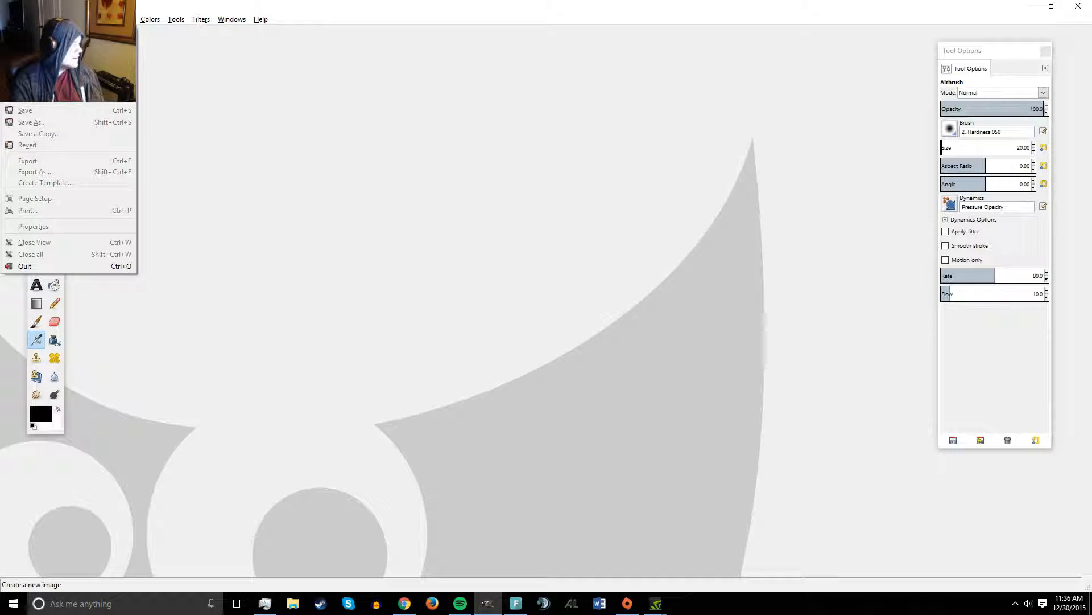
pyautogui.press('Return')
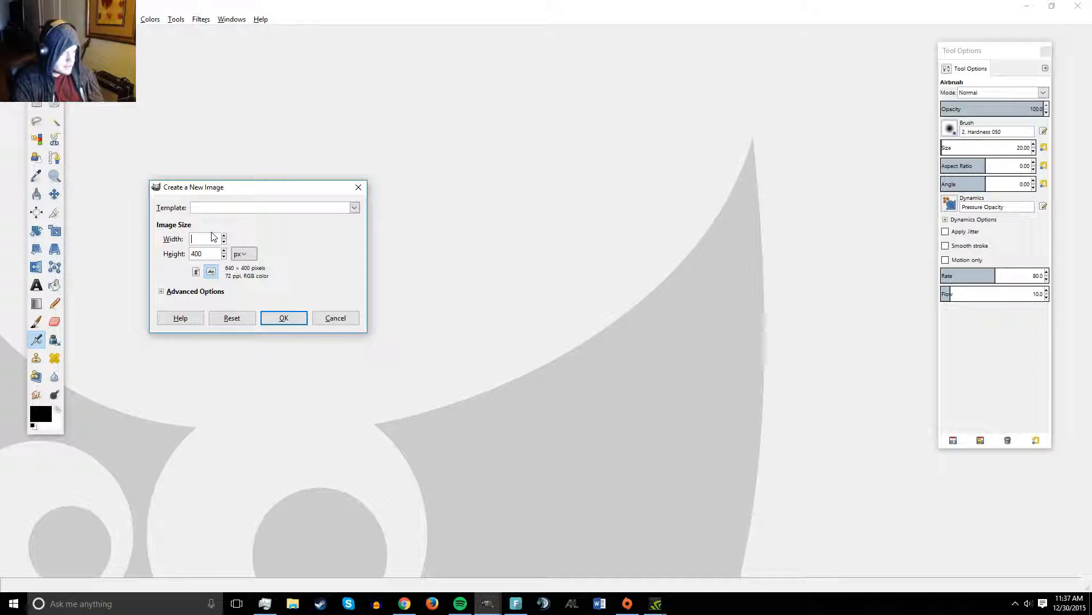
pyautogui.write('720')
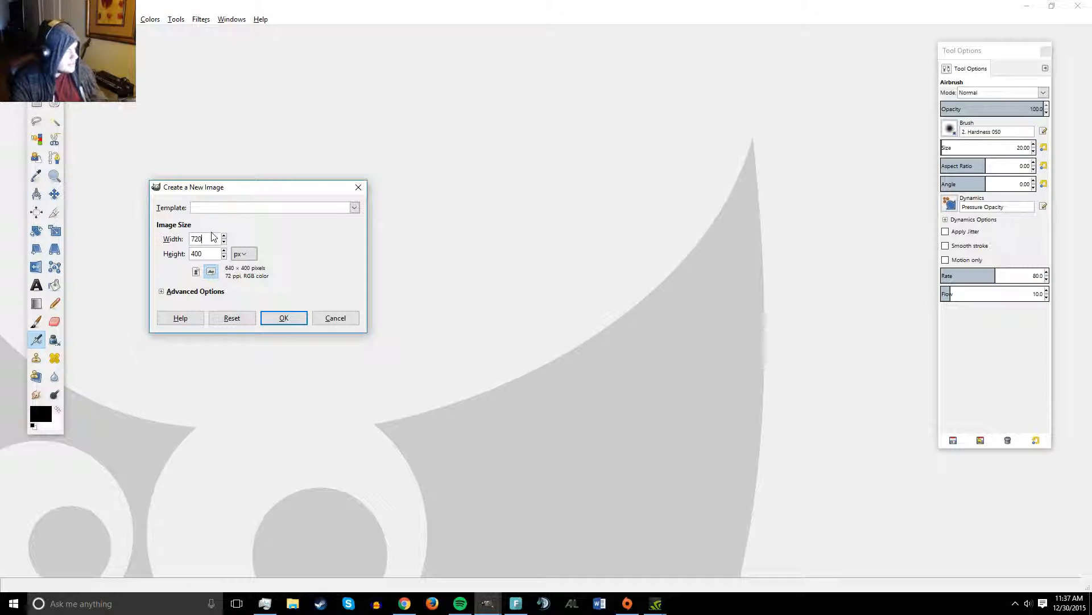
pyautogui.write('1080')
pyautogui.press('Return')
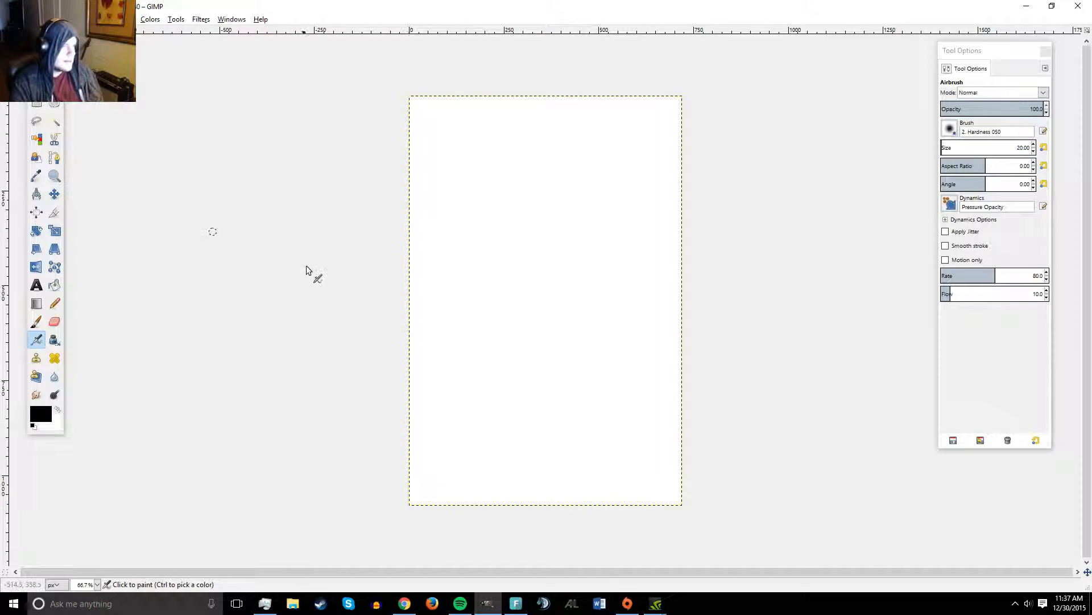
# Step: Create a new image 1080 px wide and 720 px high and maximize its window
pyautogui.click(12, 18)
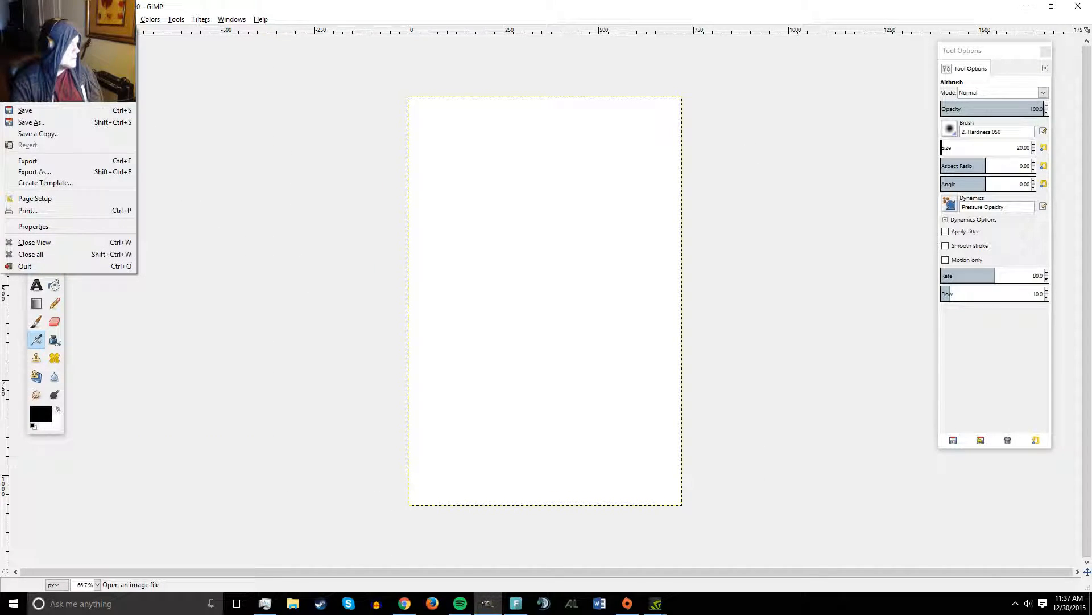
pyautogui.click(29, 98)
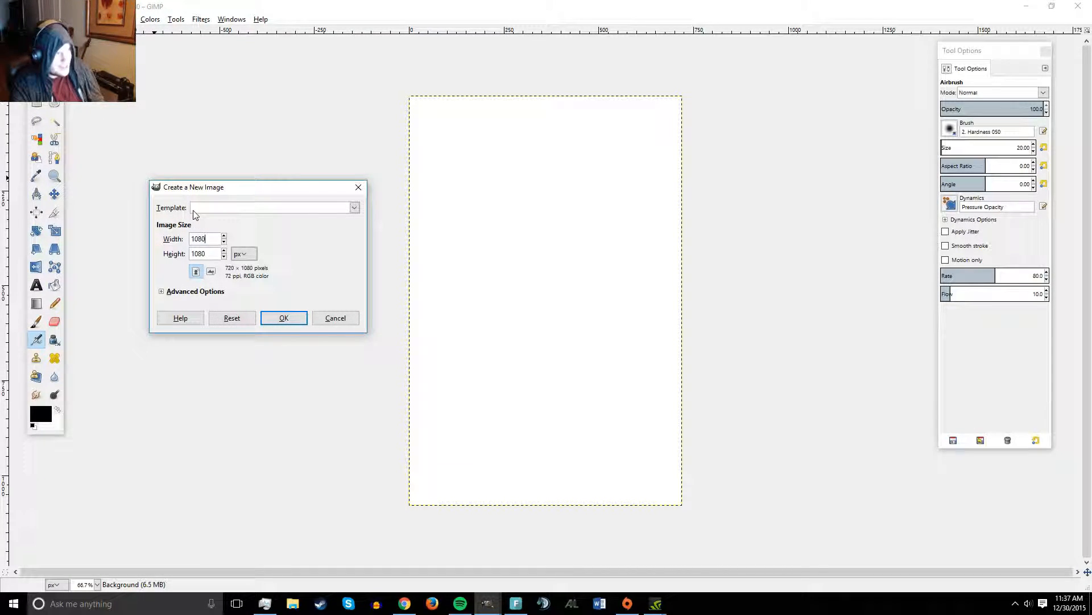
pyautogui.press('Tab')
pyautogui.write('720')
pyautogui.press('Return')
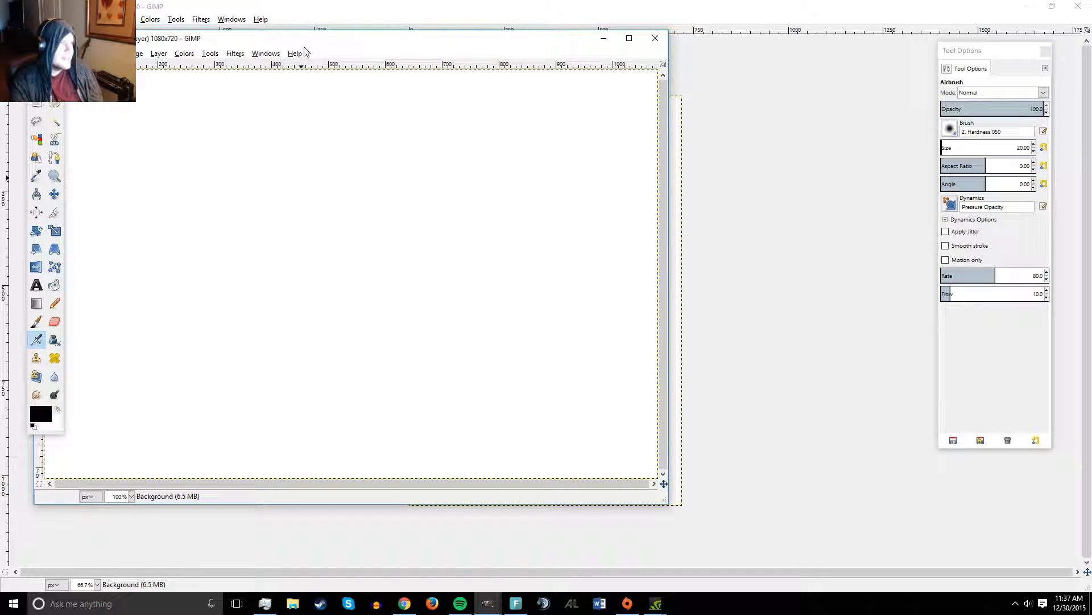
pyautogui.moveTo(439, 6); pyautogui.dragTo(439, 3)
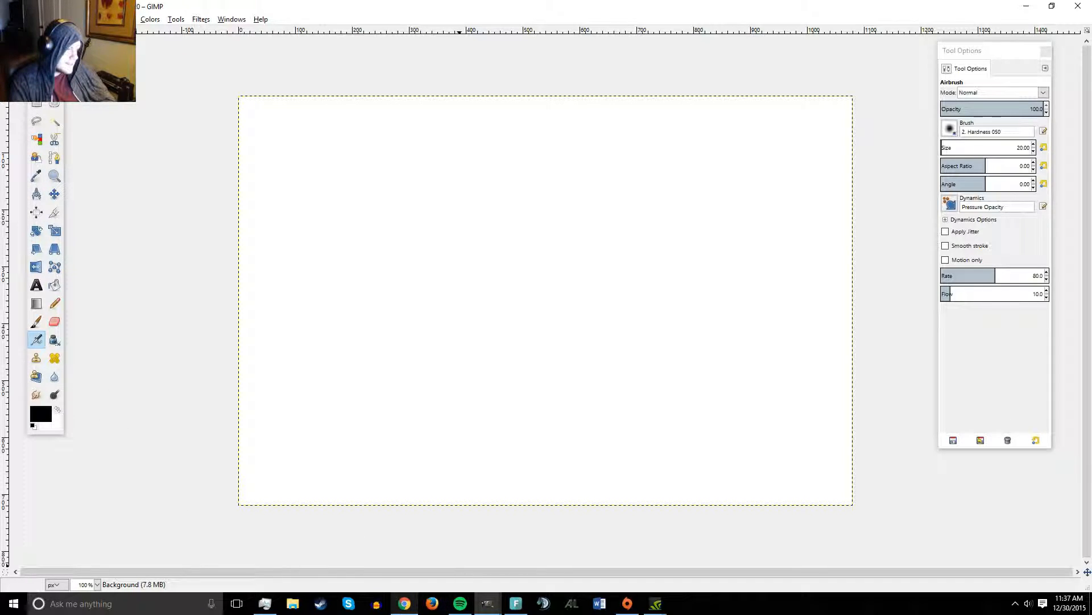
# Step: Switch to Chrome and search Google for "assassins creed 1" in a new tab
pyautogui.click(405, 603)
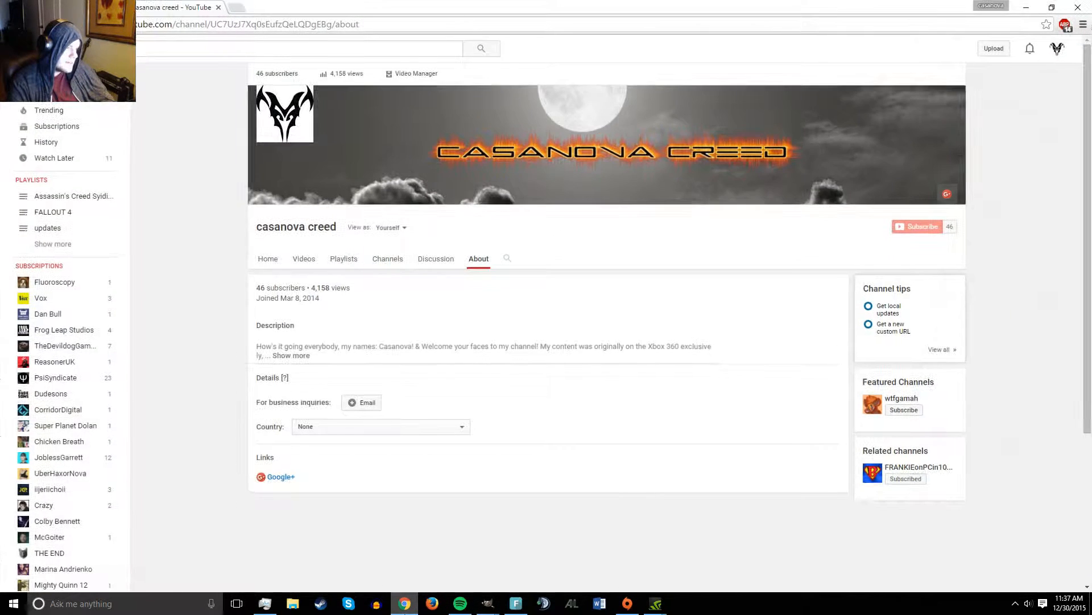
pyautogui.click(233, 8)
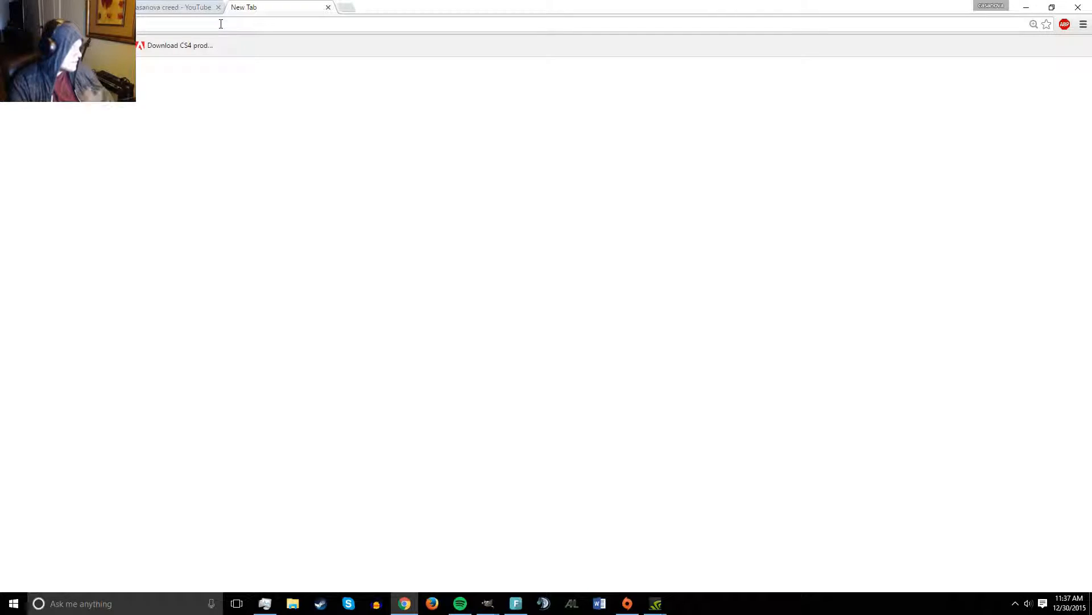
pyautogui.write('assassin')
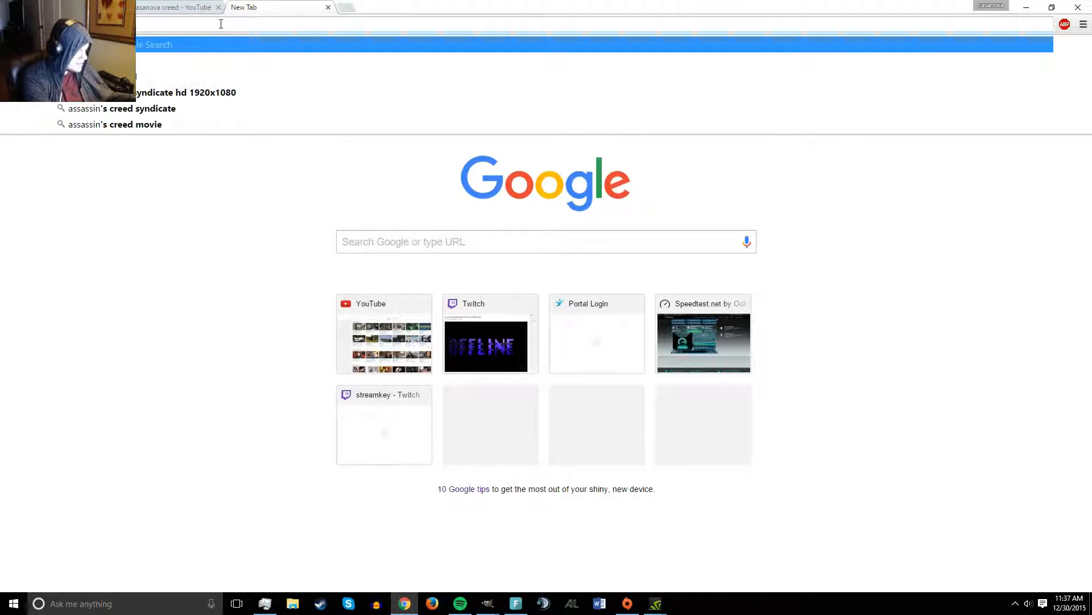
pyautogui.press('Return')
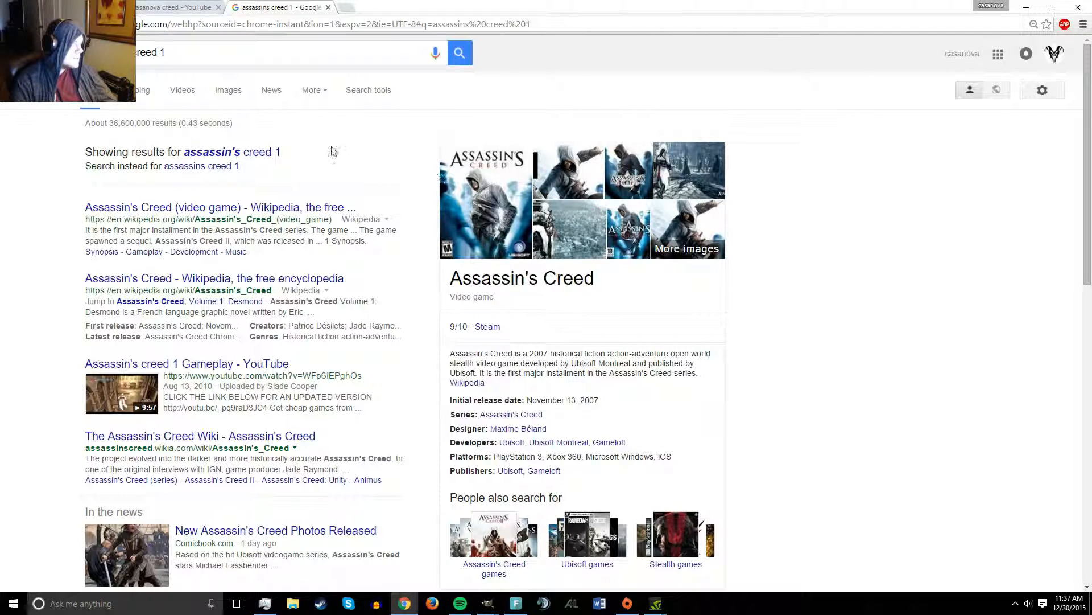
# Step: Try the search with 5 added to the query, and refine it to "assassin's creed 5"
pyautogui.click(188, 51)
pyautogui.write('5')
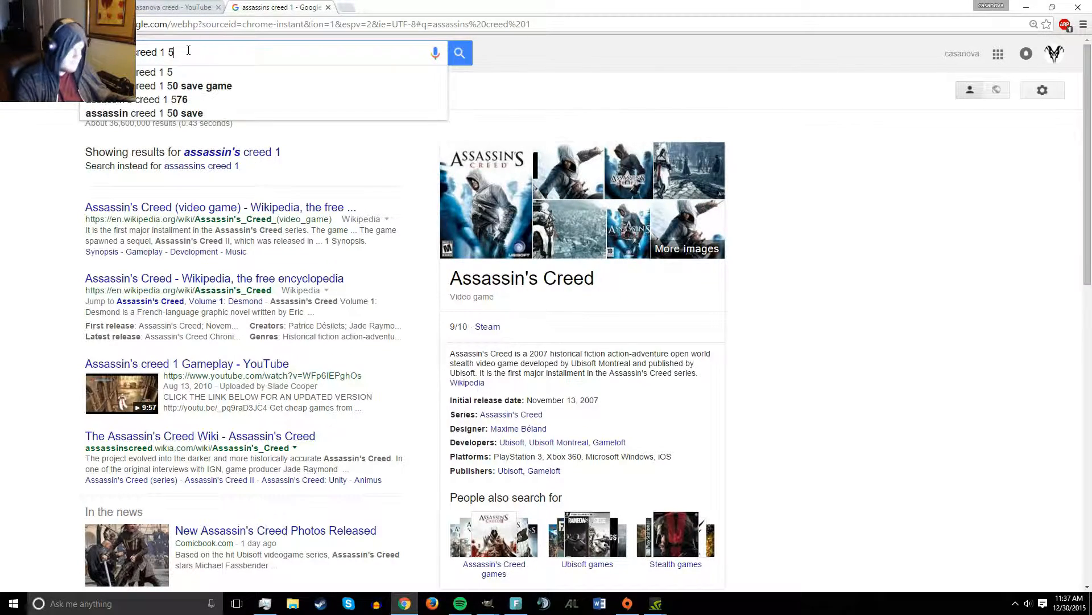
pyautogui.press('Return')
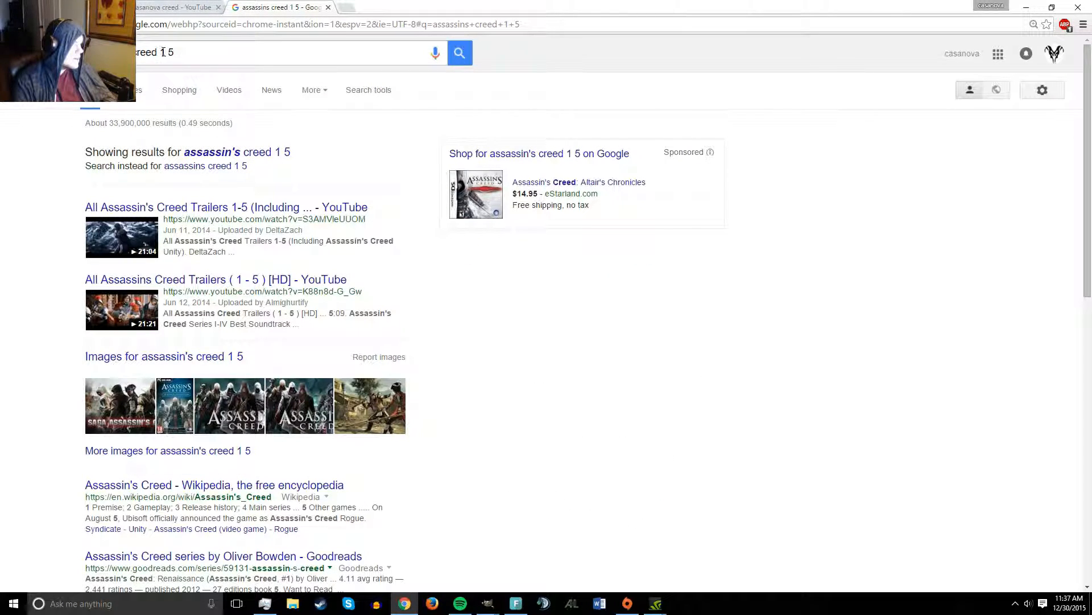
pyautogui.click(162, 51)
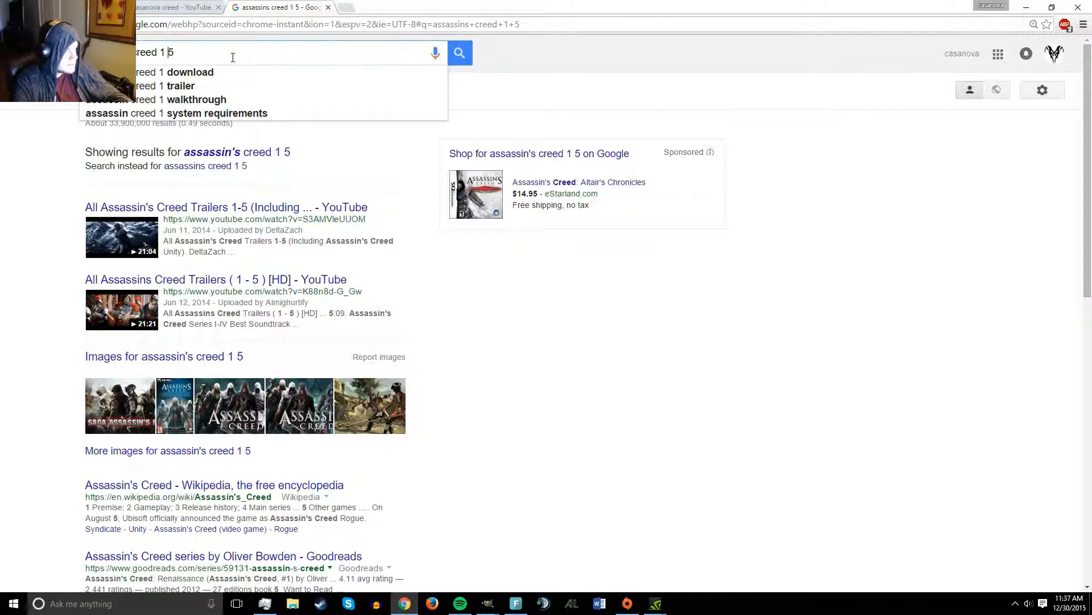
pyautogui.press('BackSpace')
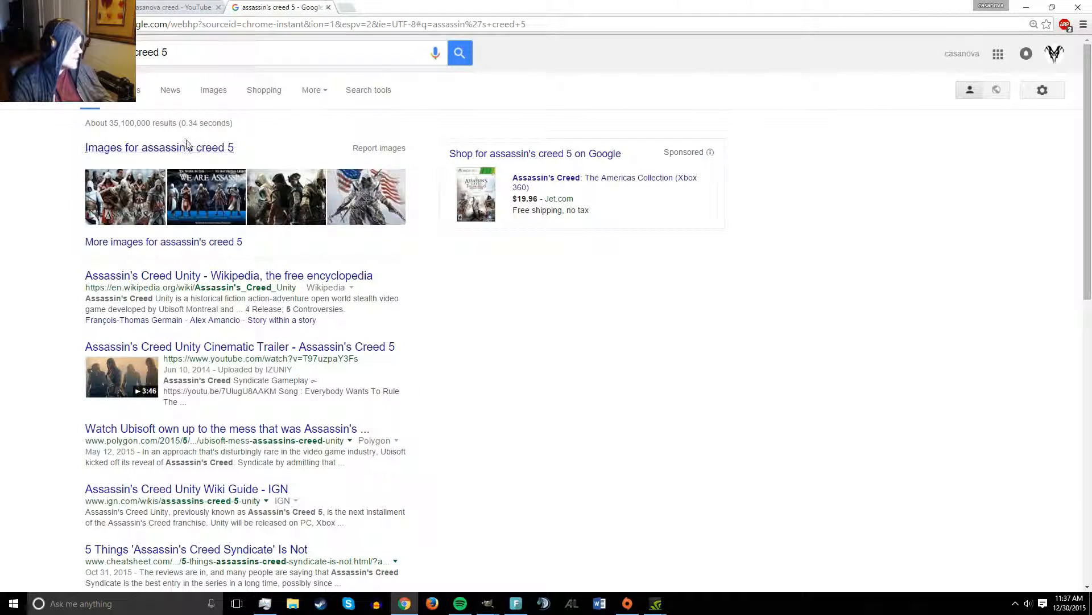
# Step: Show the image results and copy the enlarged picture of four assassins standing side by side
pyautogui.click(126, 90)
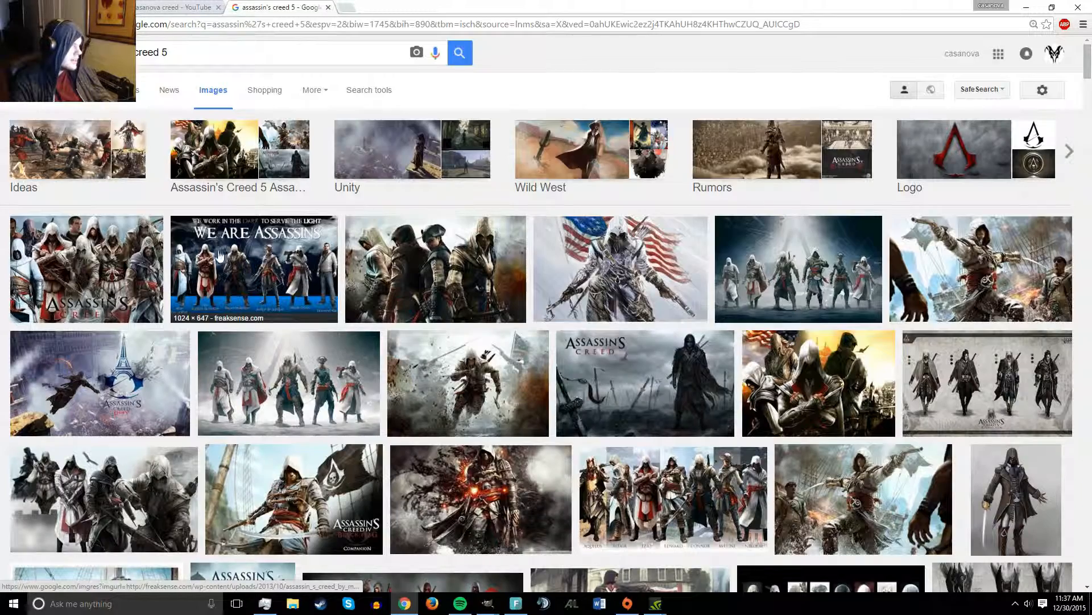
pyautogui.click(396, 266)
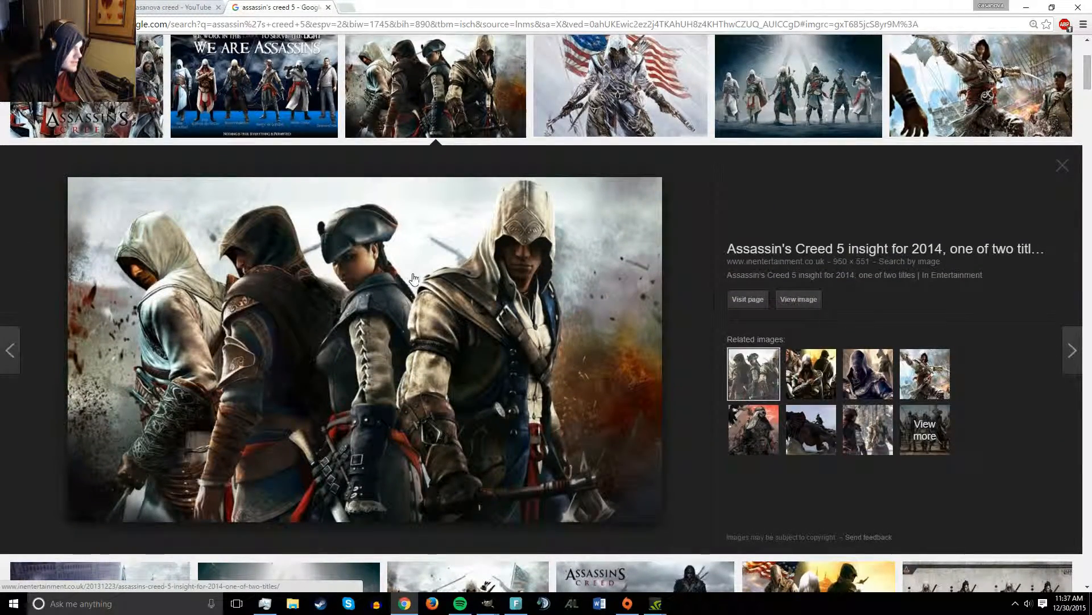
pyautogui.rightClick(417, 282)
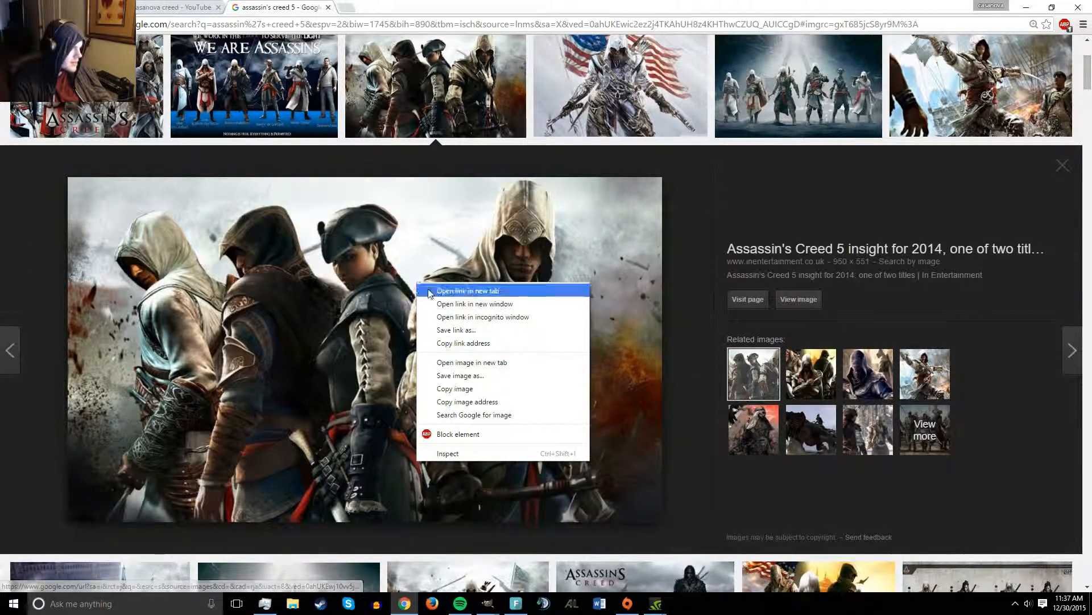
pyautogui.click(481, 389)
# Step: Switch to GIMP's blank 1080 × 720 image and paste the copied picture onto the canvas
pyautogui.click(492, 606)
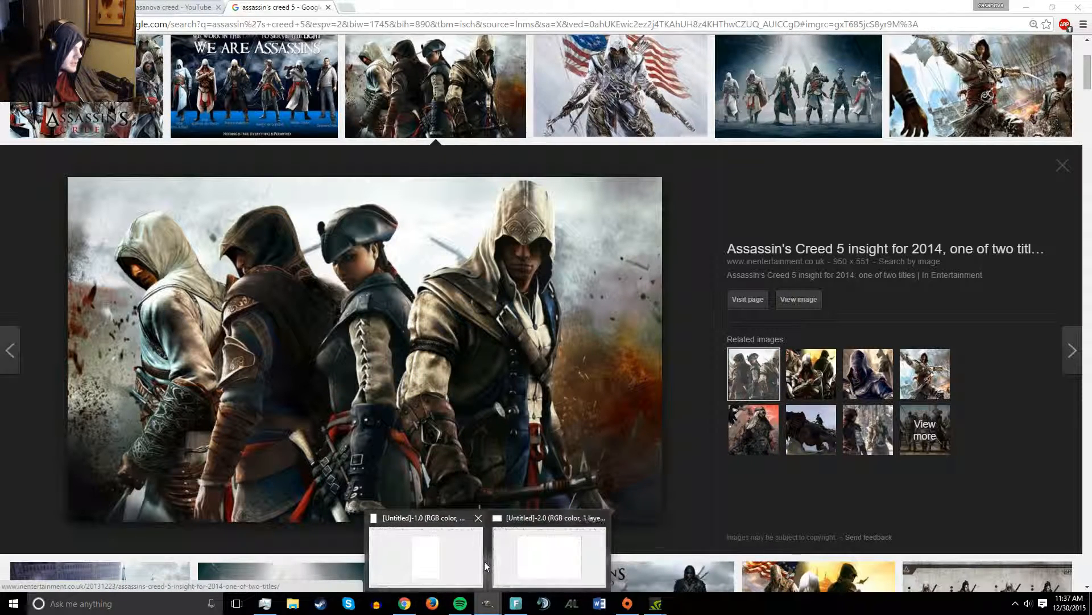
pyautogui.click(515, 563)
pyautogui.rightClick(458, 305)
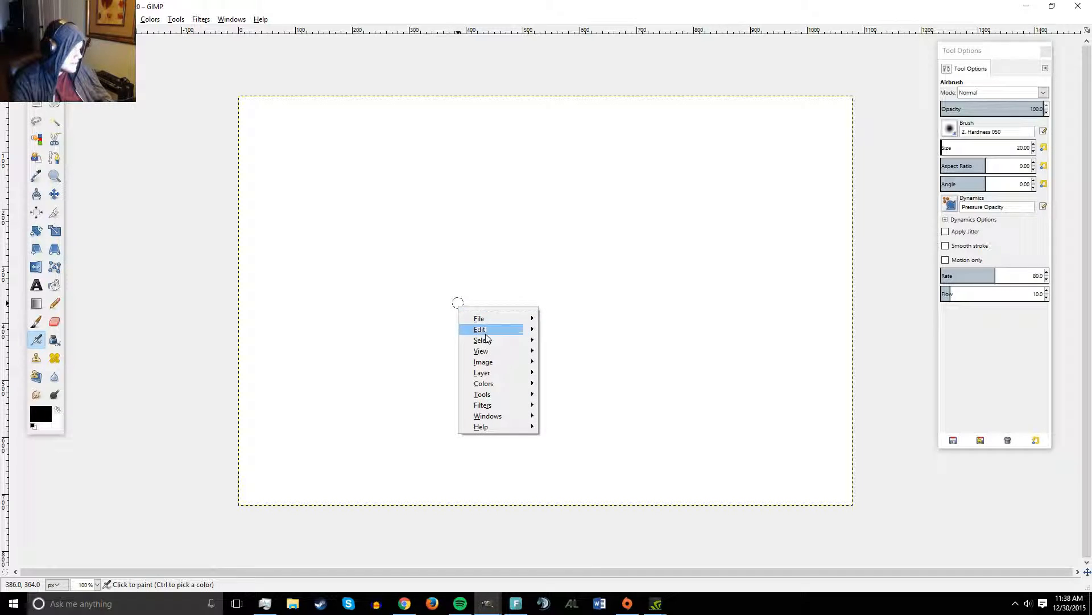
pyautogui.moveTo(480, 329)
pyautogui.click(563, 424)
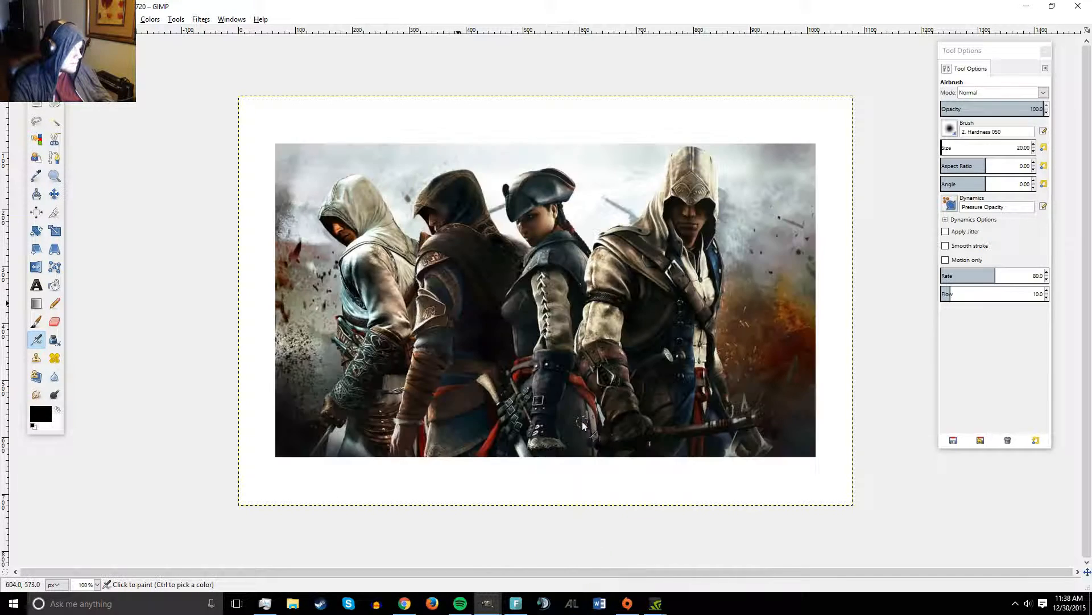
# Step: Stretch the pasted picture with the Scale tool so its upper-left corner meets the canvas's upper-left corner
pyautogui.click(54, 230)
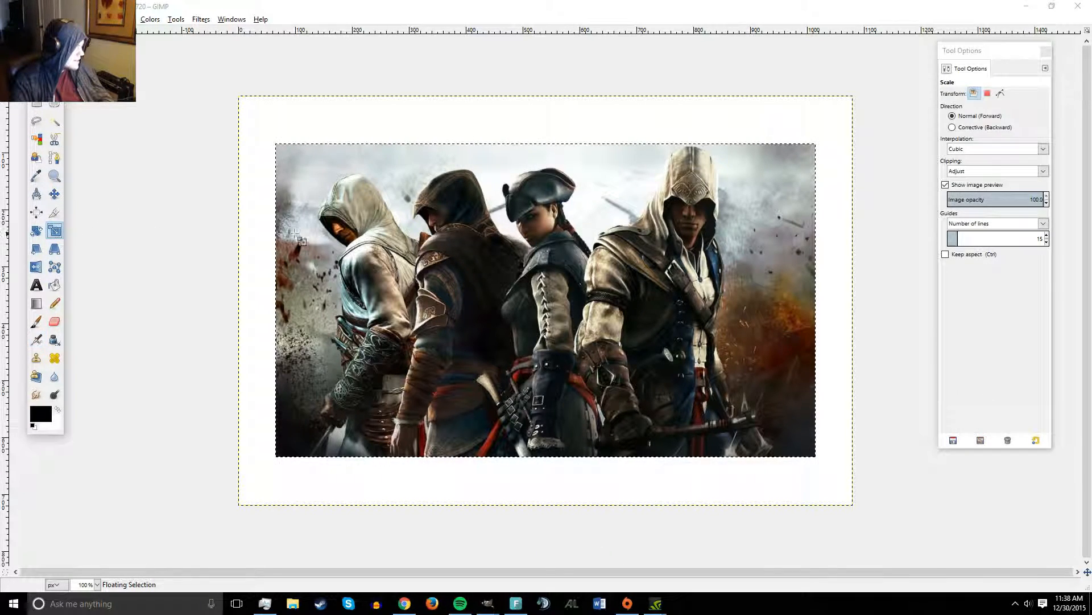
pyautogui.click(308, 185)
pyautogui.moveTo(273, 135); pyautogui.dragTo(237, 91)
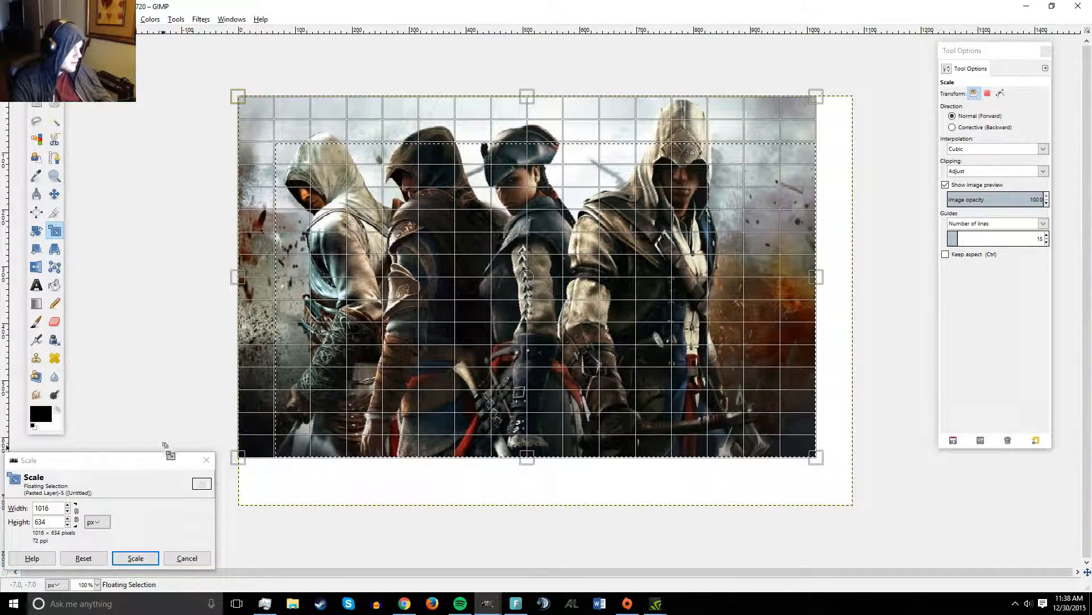
# Step: Set the picture's scale size to 1080 px wide and 720 px high and apply it
pyautogui.click(19, 494)
pyautogui.write('1080')
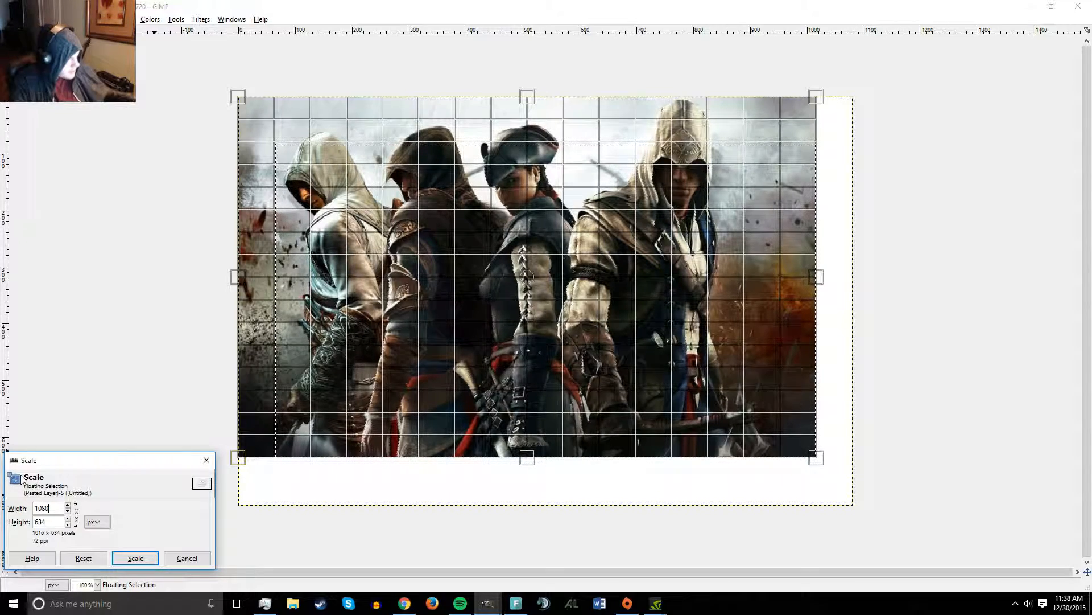
pyautogui.click(52, 520)
pyautogui.press('BackSpace')
pyautogui.press('BackSpace')
pyautogui.press('BackSpace')
pyautogui.write('720')
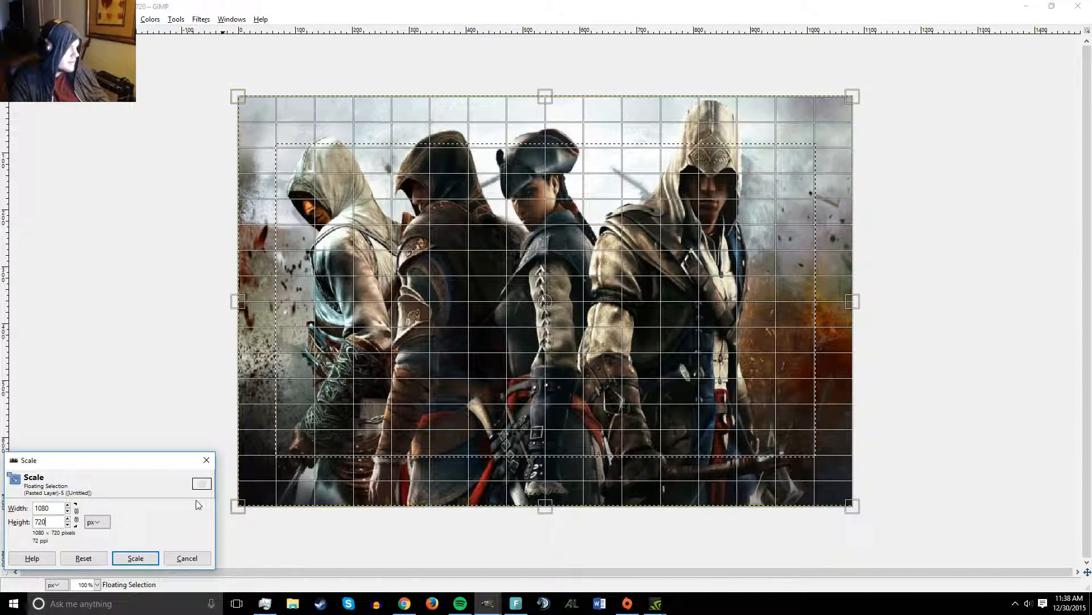
pyautogui.click(155, 562)
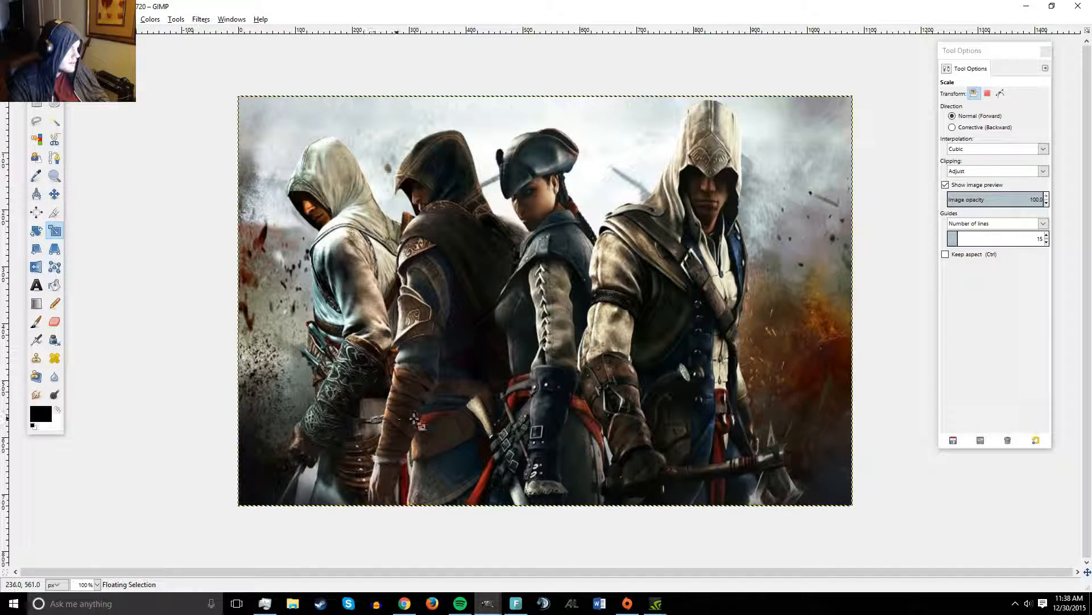
# Step: Draw a text box about 403 × 161 px across the middle of the picture and enter "Part 1"
pyautogui.click(36, 285)
pyautogui.moveTo(491, 289); pyautogui.dragTo(719, 379)
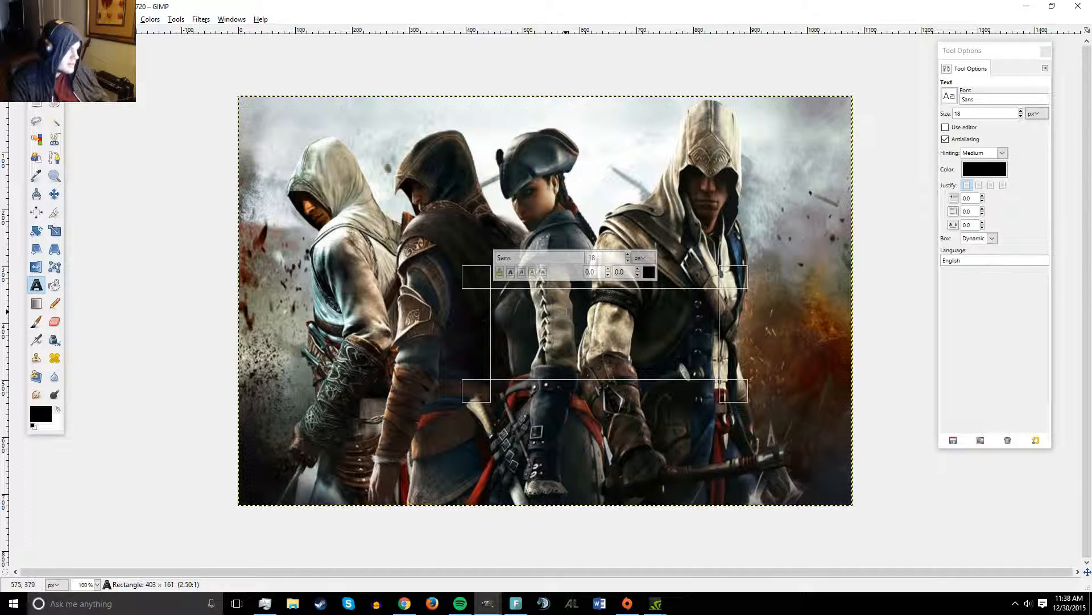
pyautogui.write('art 1')
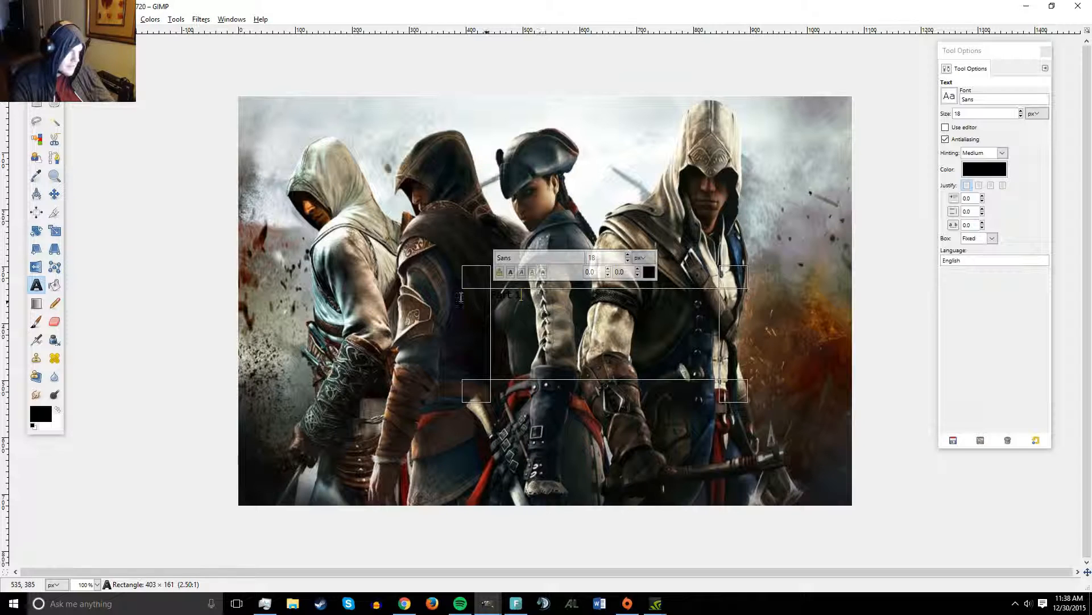
# Step: Select all of the "Part 1" text and set its color to white
pyautogui.hotkey('ctrl', 'a')
pyautogui.click(649, 272)
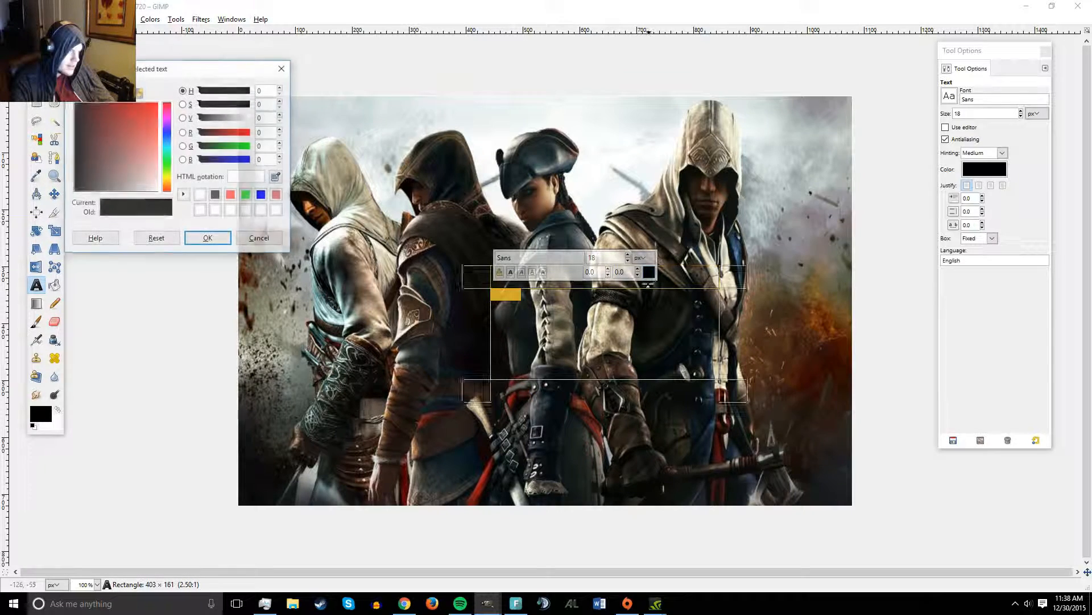
pyautogui.click(261, 211)
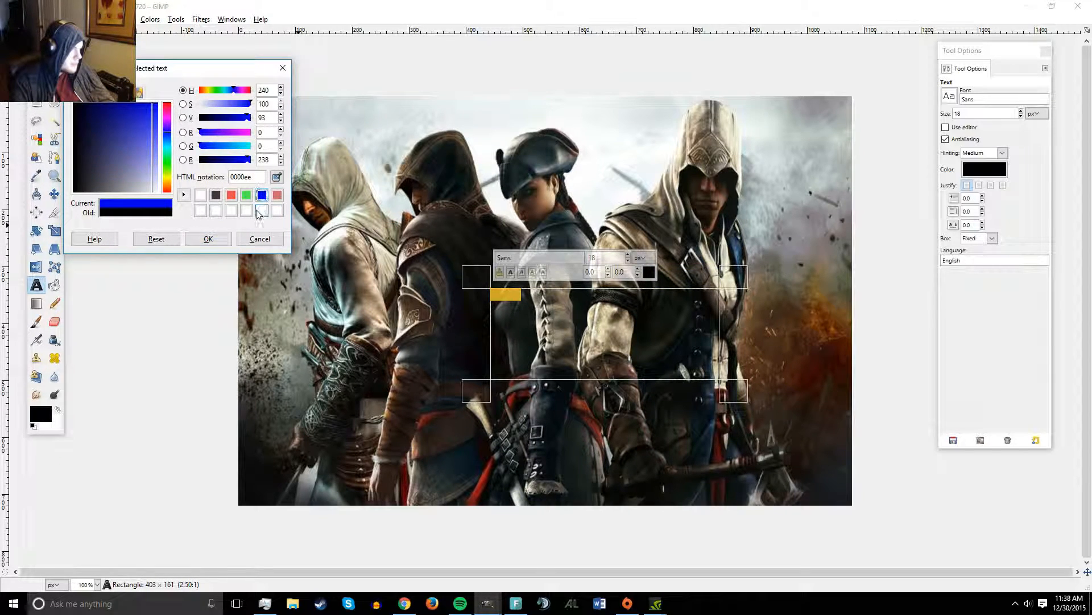
pyautogui.click(262, 211)
pyautogui.click(219, 242)
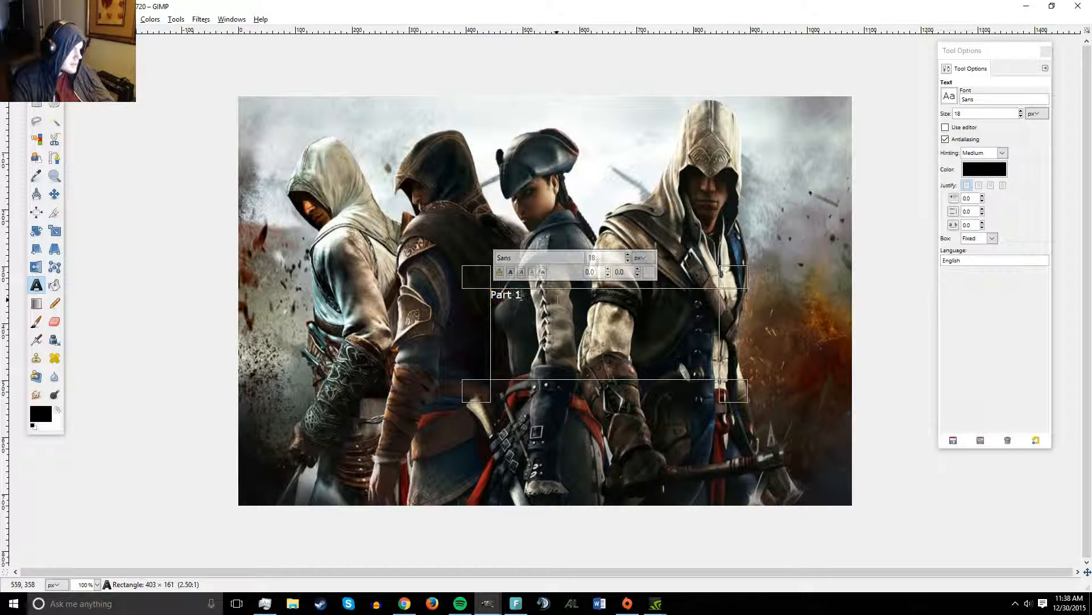
# Step: Enlarge the "Part 1" text to 83 px and deselect its text box
pyautogui.click(627, 255)
pyautogui.click(628, 256)
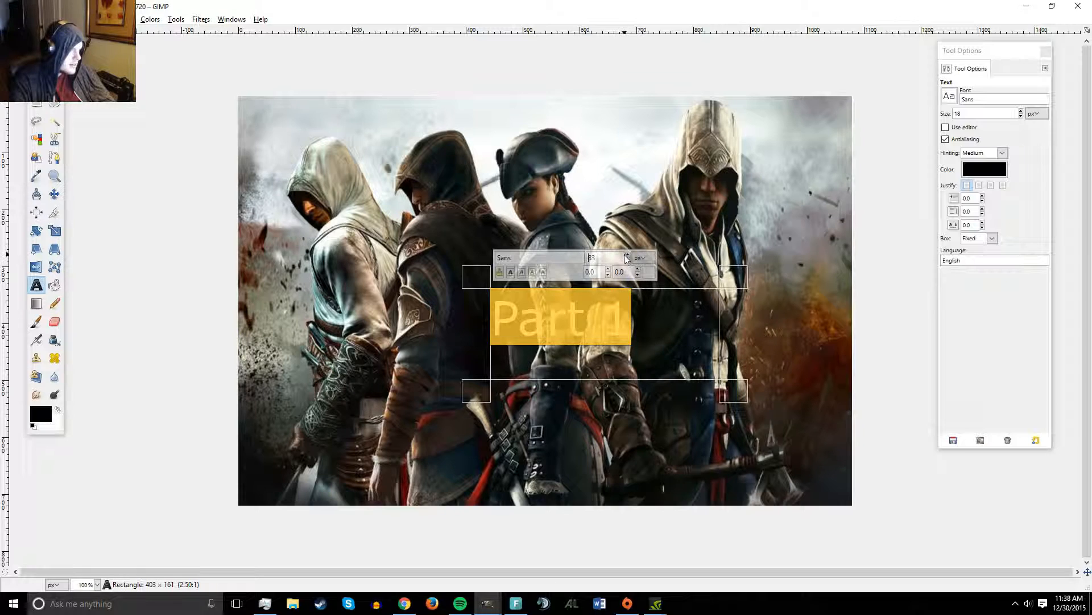
pyautogui.click(174, 331)
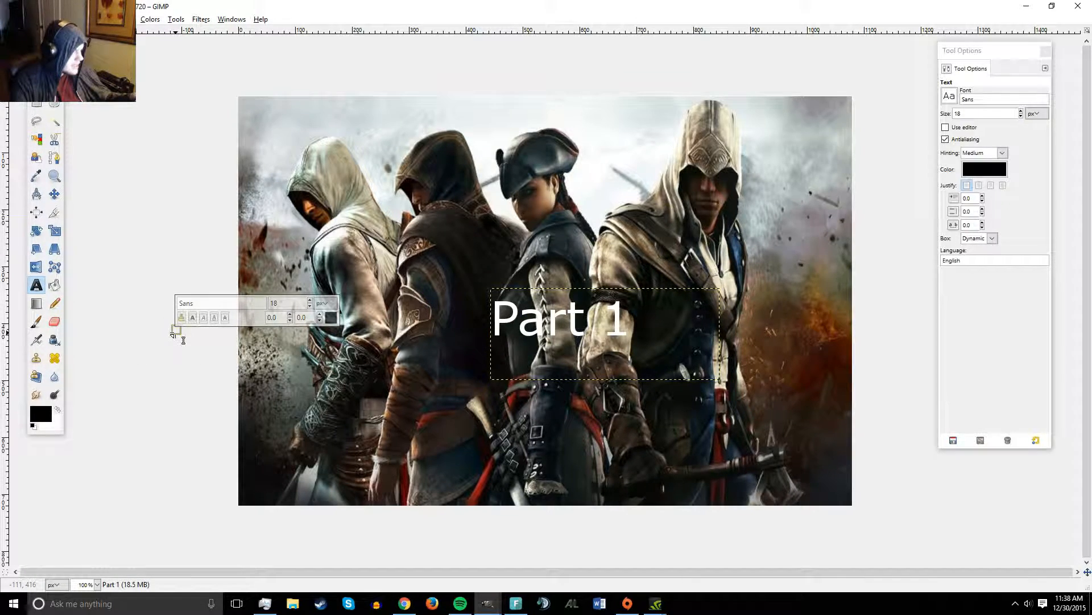
# Step: Start exporting the image and choose the YouTube thumbnails folder on the Desktop as the destination
pyautogui.hotkey('ctrl', 'shift', 'e')
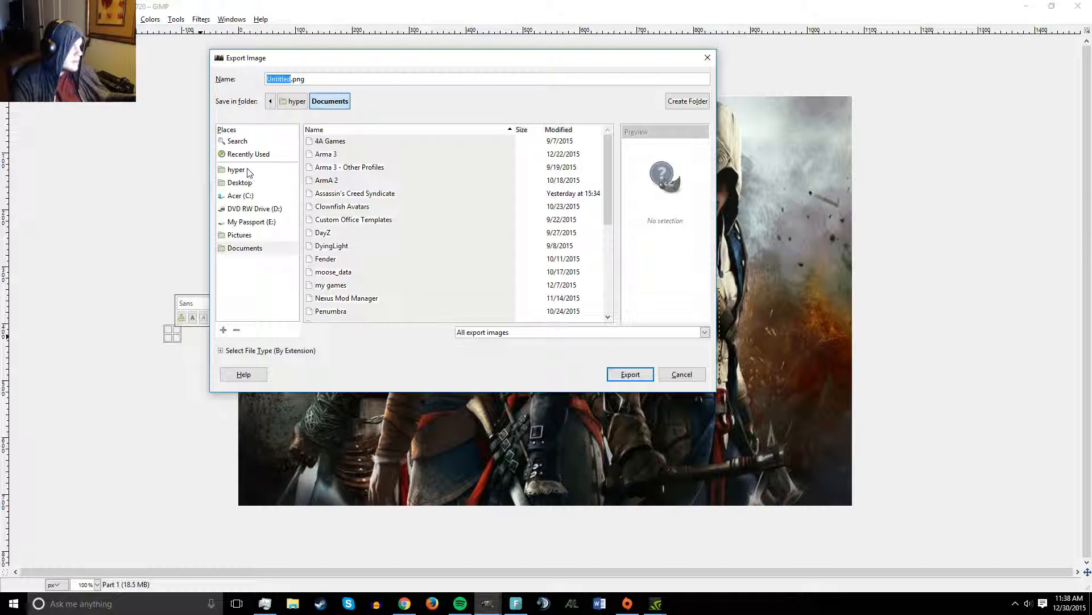
pyautogui.click(248, 183)
pyautogui.click(361, 272)
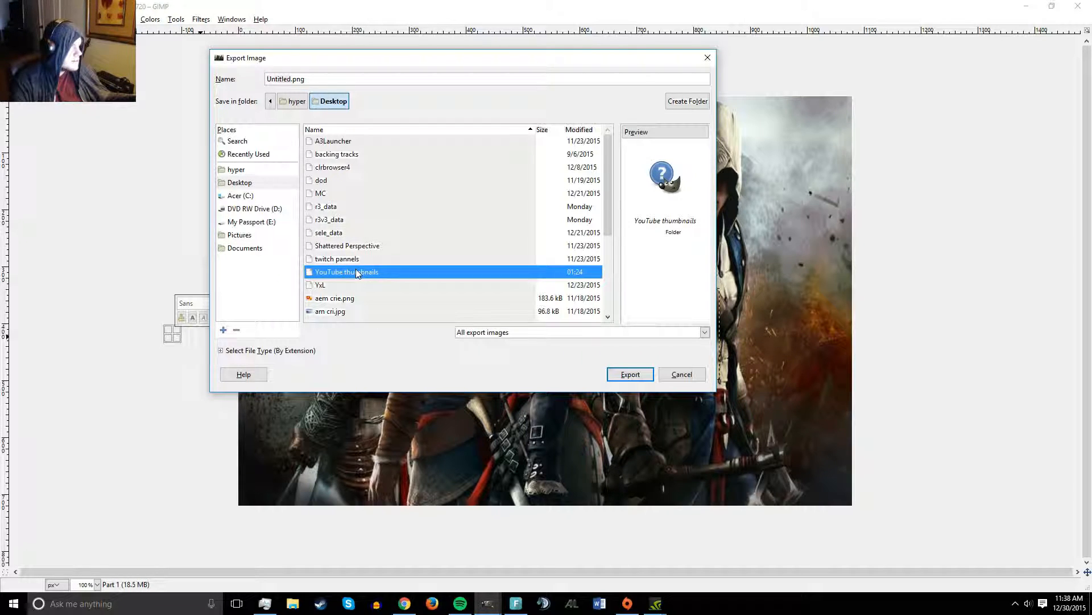
pyautogui.doubleClick(349, 268)
pyautogui.click(629, 373)
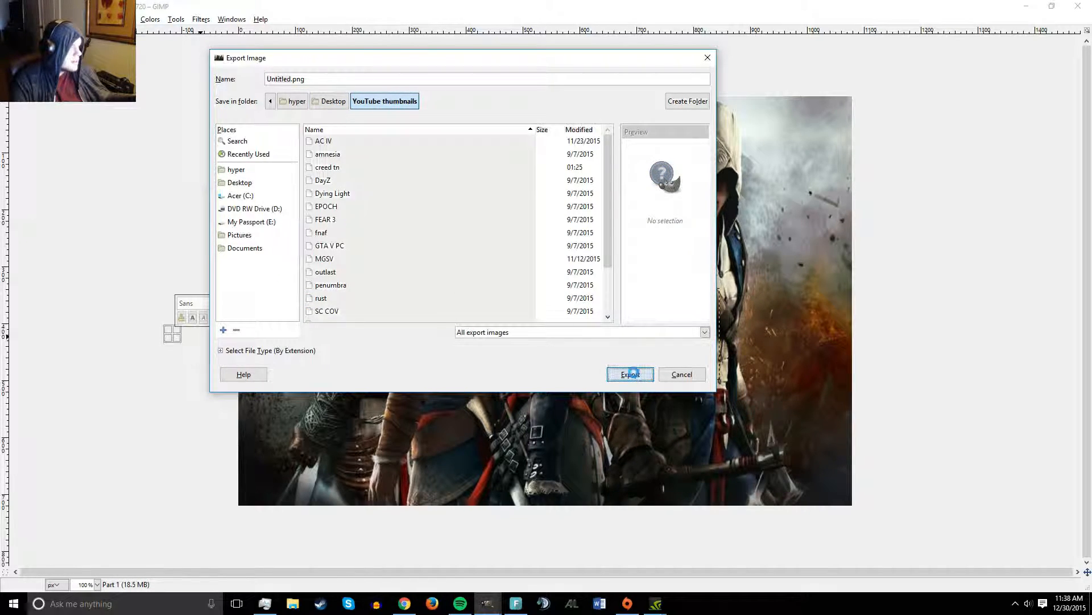
pyautogui.click(524, 279)
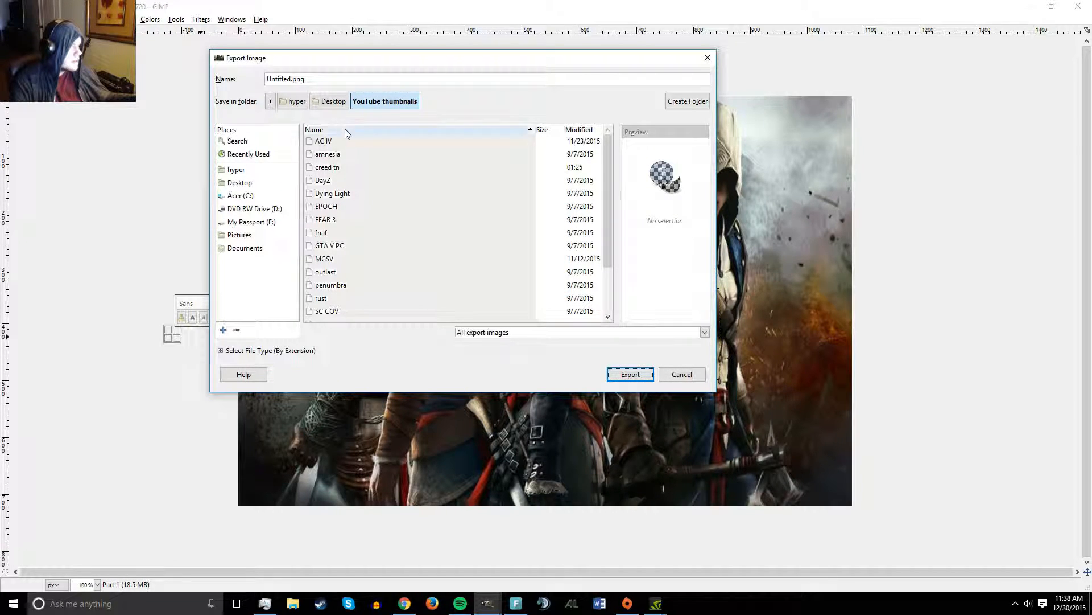
# Step: Name the export file Unti3tled.png and export the thumbnail with the PNG settings
pyautogui.click(284, 80)
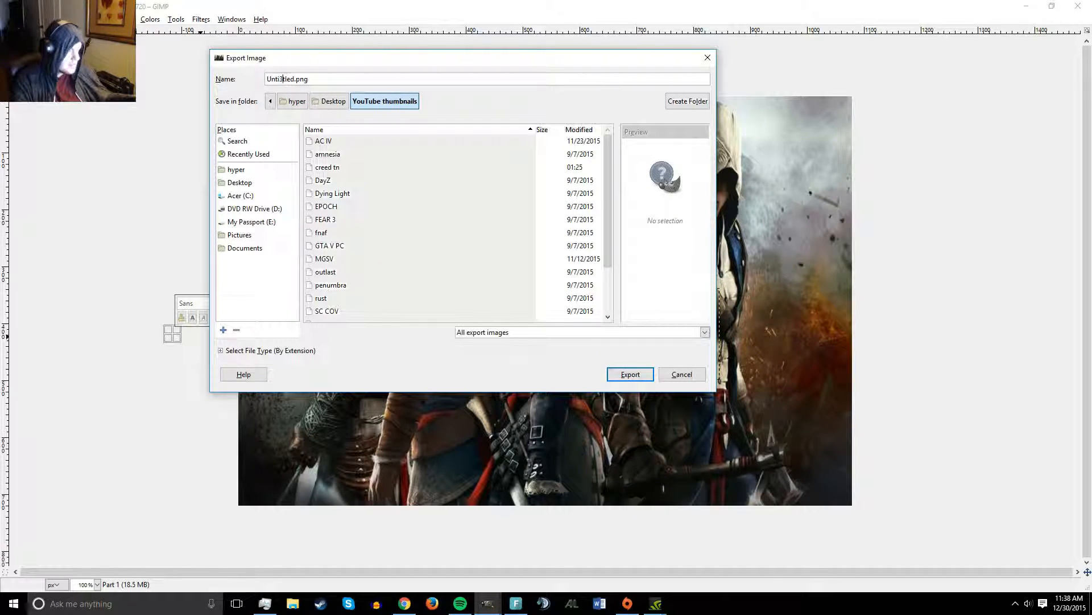
pyautogui.write('3')
pyautogui.click(643, 380)
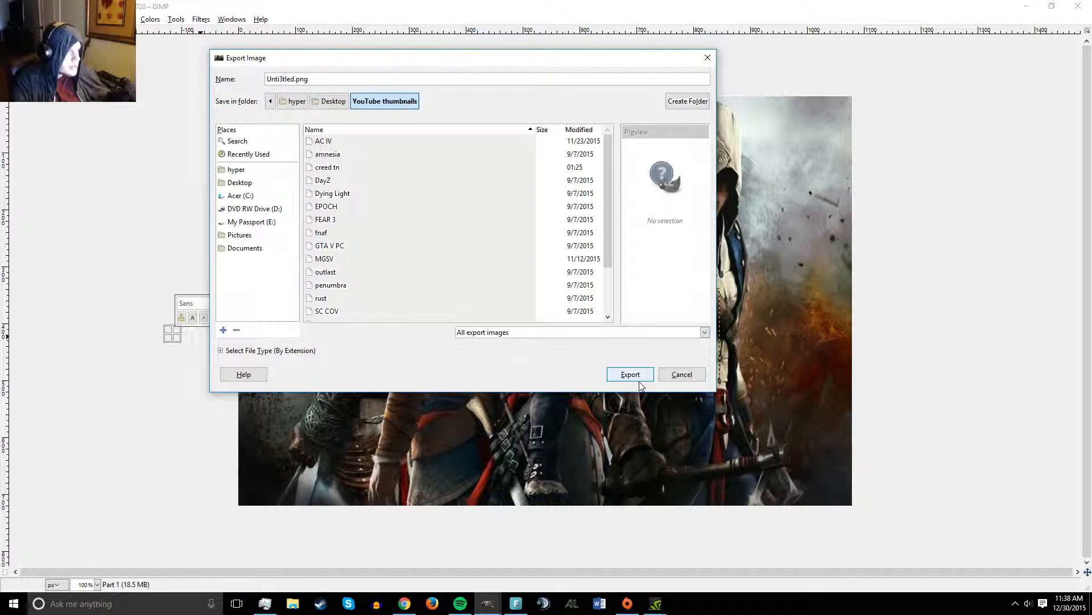
pyautogui.click(631, 374)
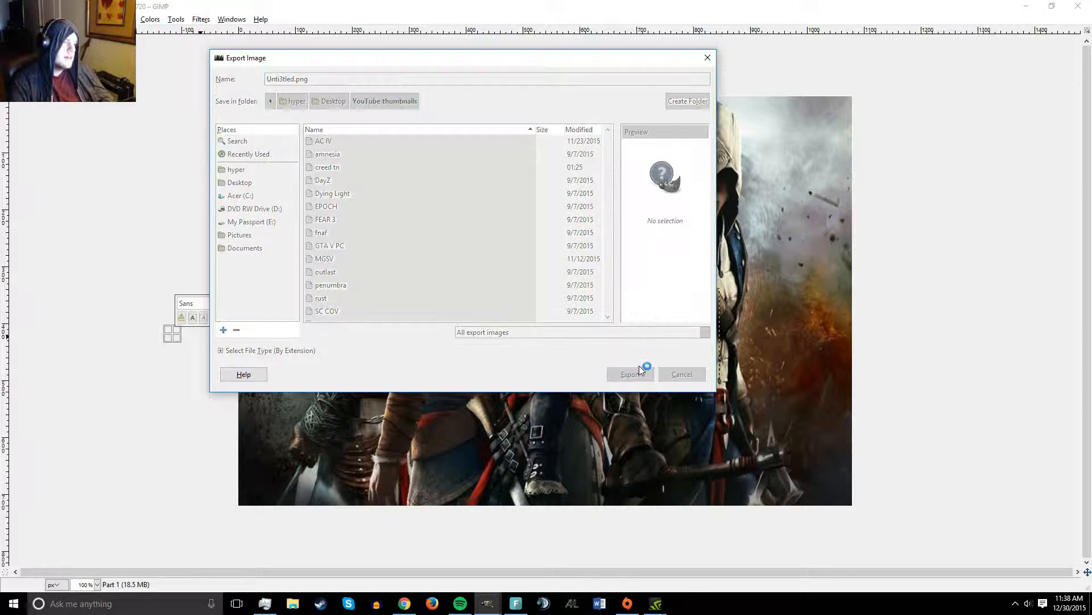
pyautogui.click(555, 408)
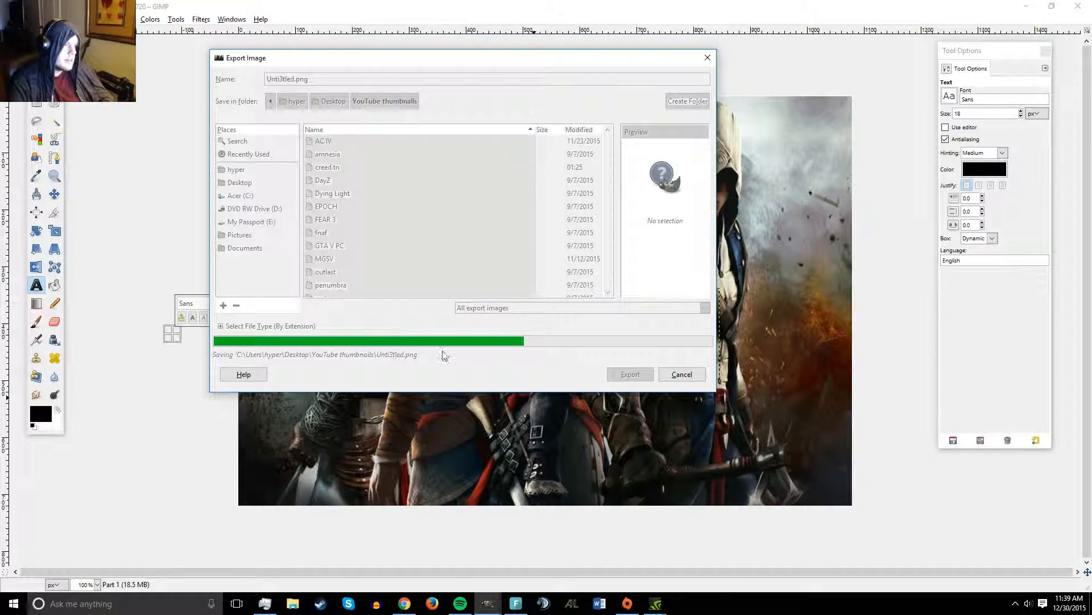
# Step: Open the exported thumbnail from its folder in the photo viewer, look at it and close the viewer
pyautogui.press('super+e')
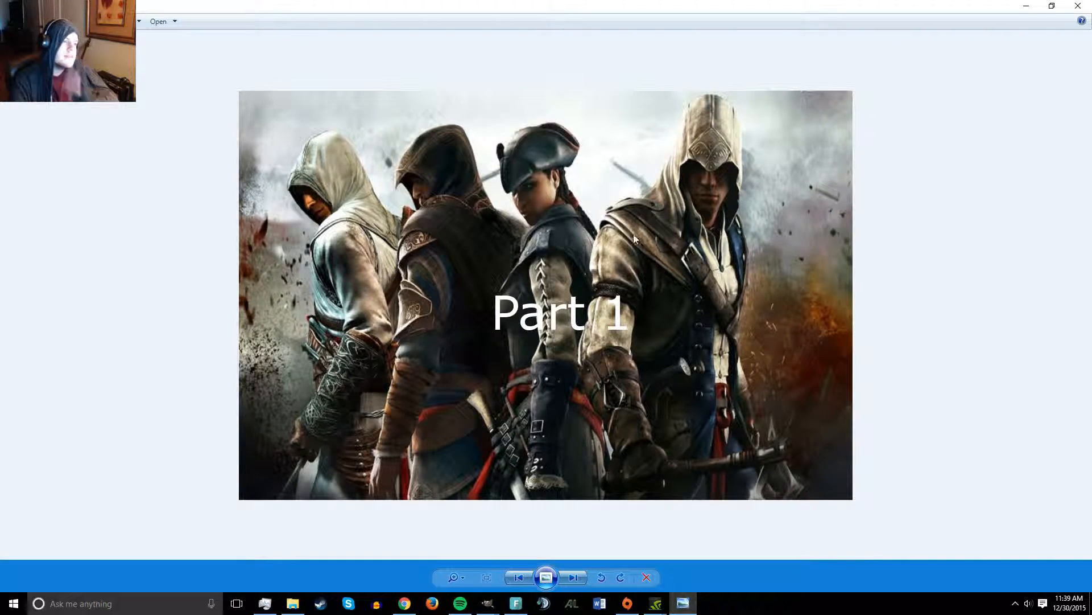
pyautogui.click(1078, 5)
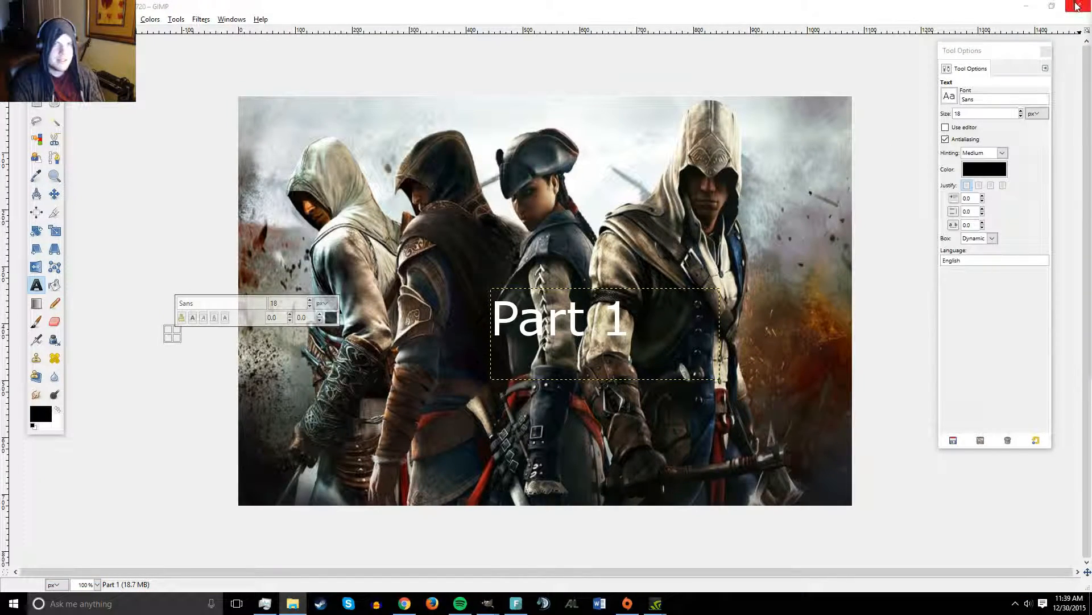
# Step: Close the thumbnail image without saving its changes, close the blank image and quit the program
pyautogui.click(1077, 7)
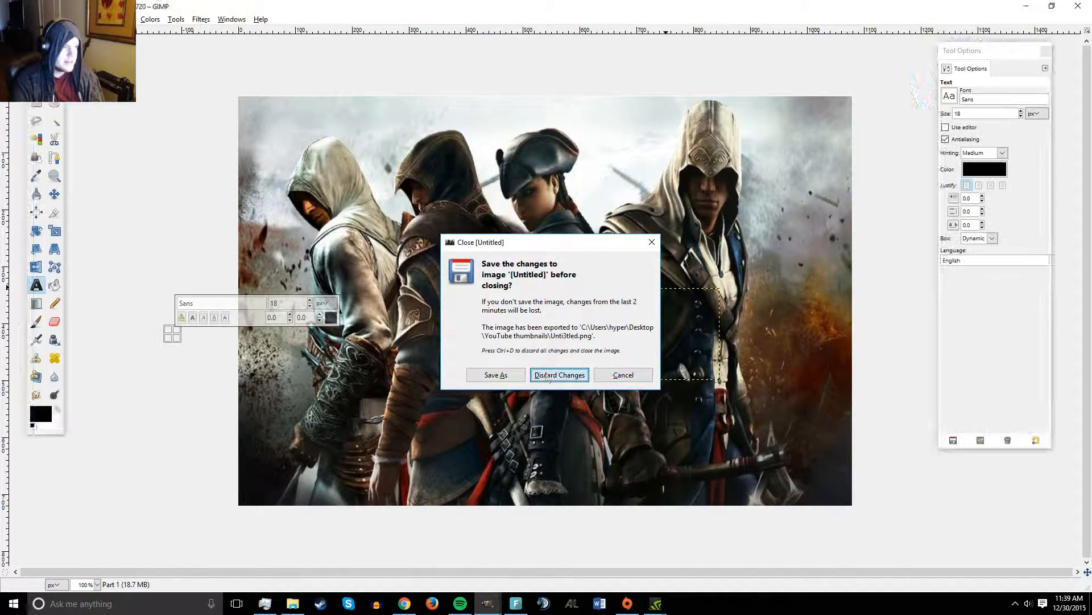
pyautogui.click(547, 375)
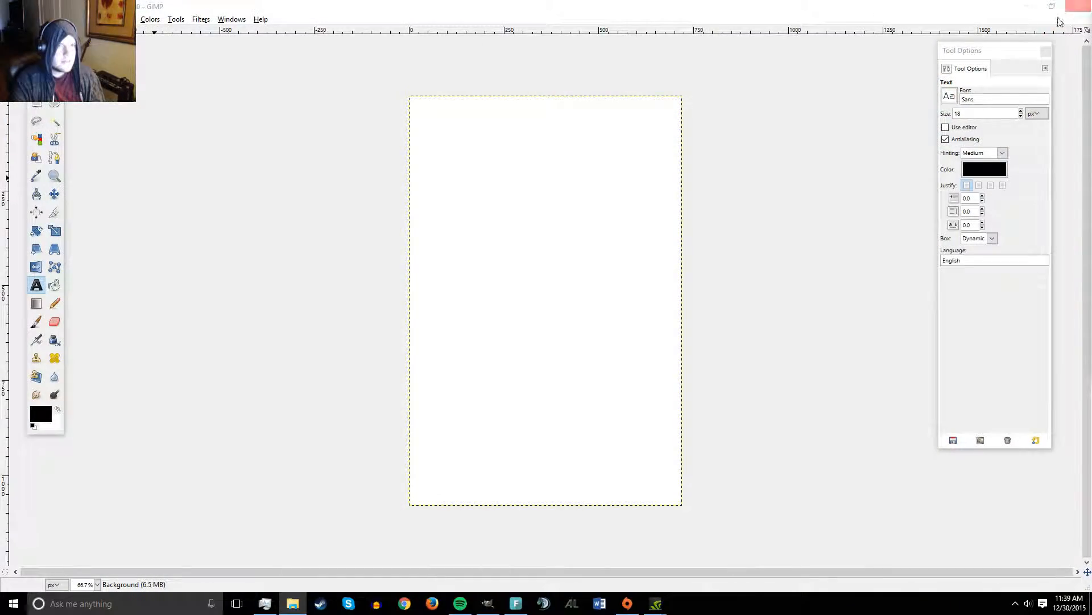
pyautogui.click(1079, 7)
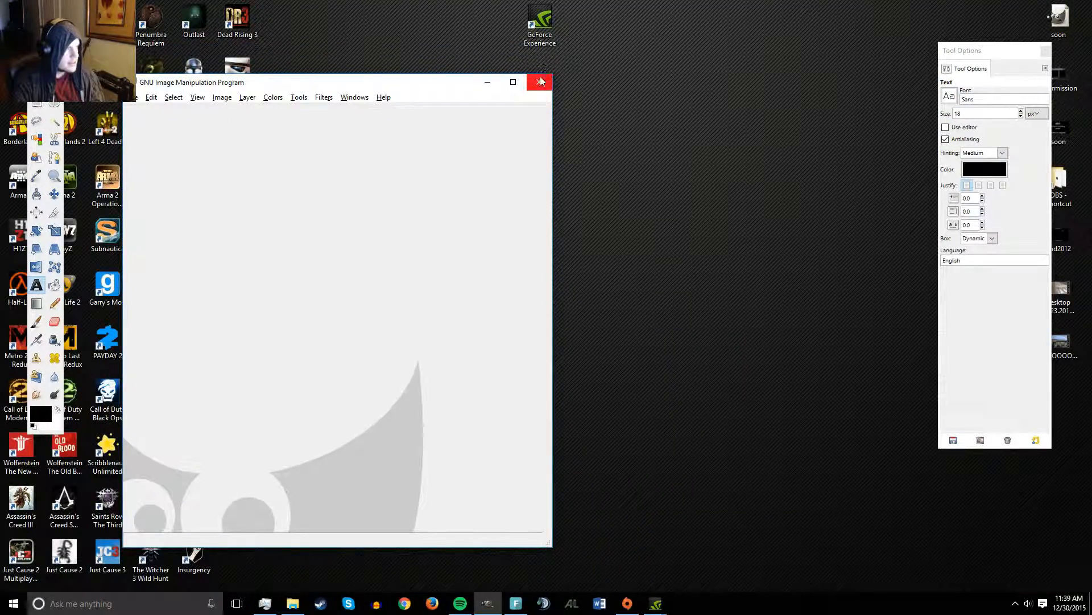
pyautogui.click(541, 81)
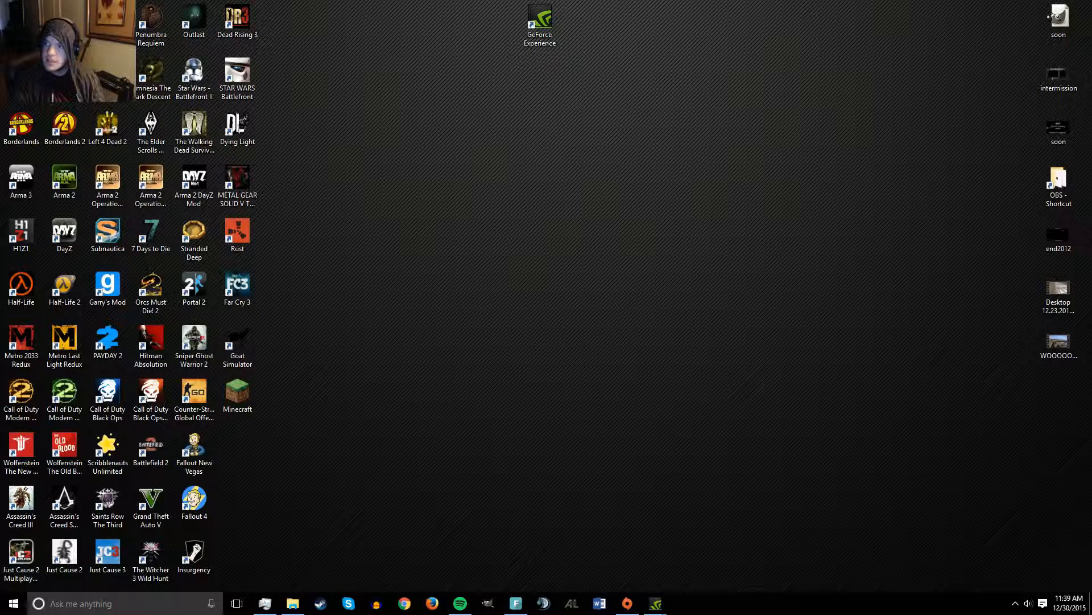
pyautogui.moveTo(1091, 244); pyautogui.dragTo(556, 96)
pyautogui.click(608, 106)
pyautogui.moveTo(488, 604); pyautogui.dragTo(538, 339)
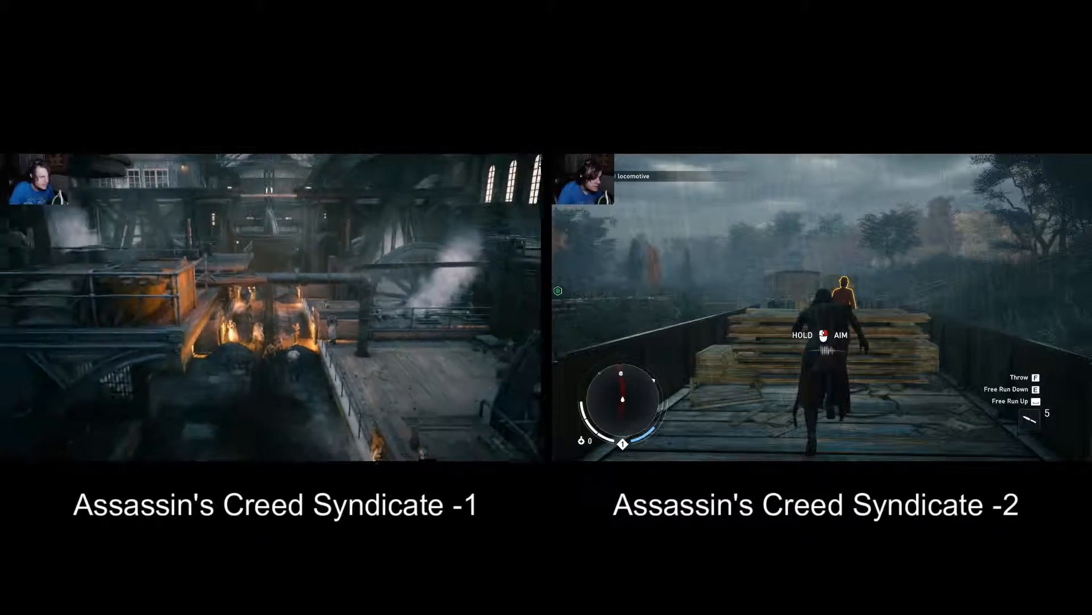
pyautogui.hotkey('alt', 'Tab')
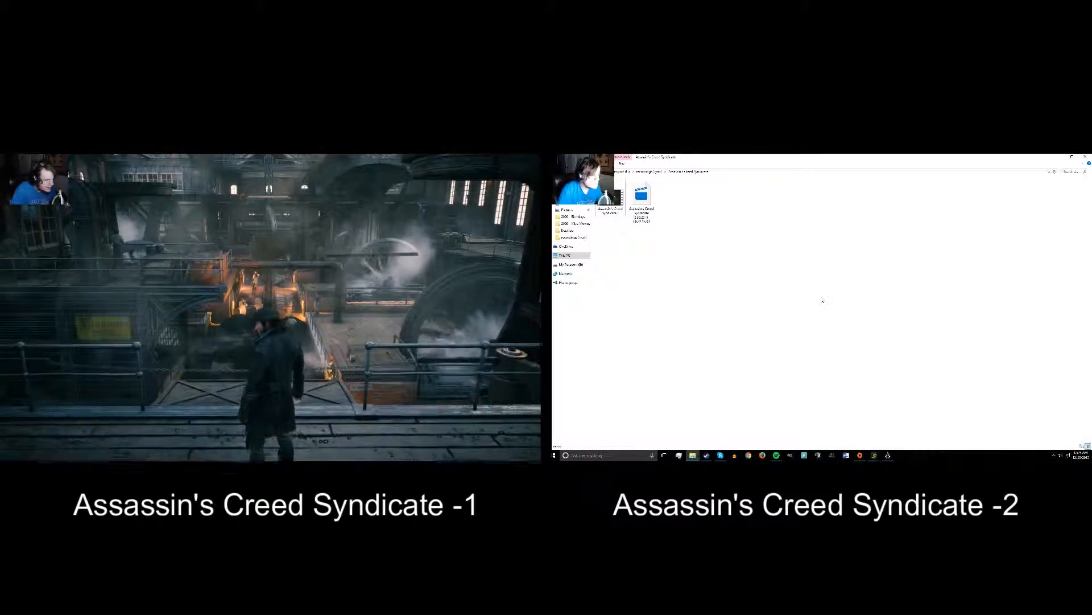
pyautogui.click(887, 455)
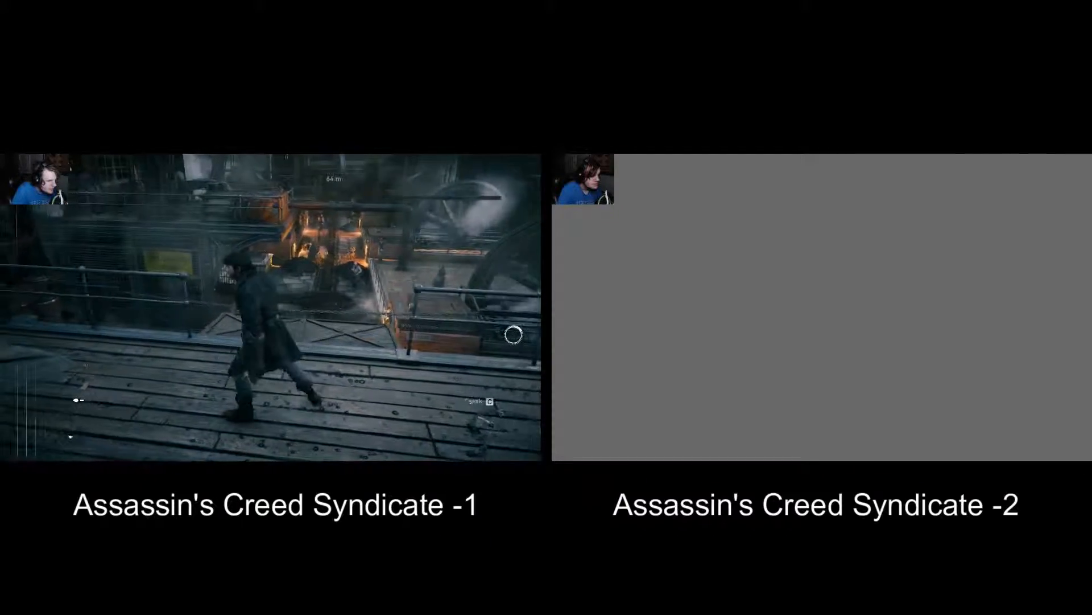